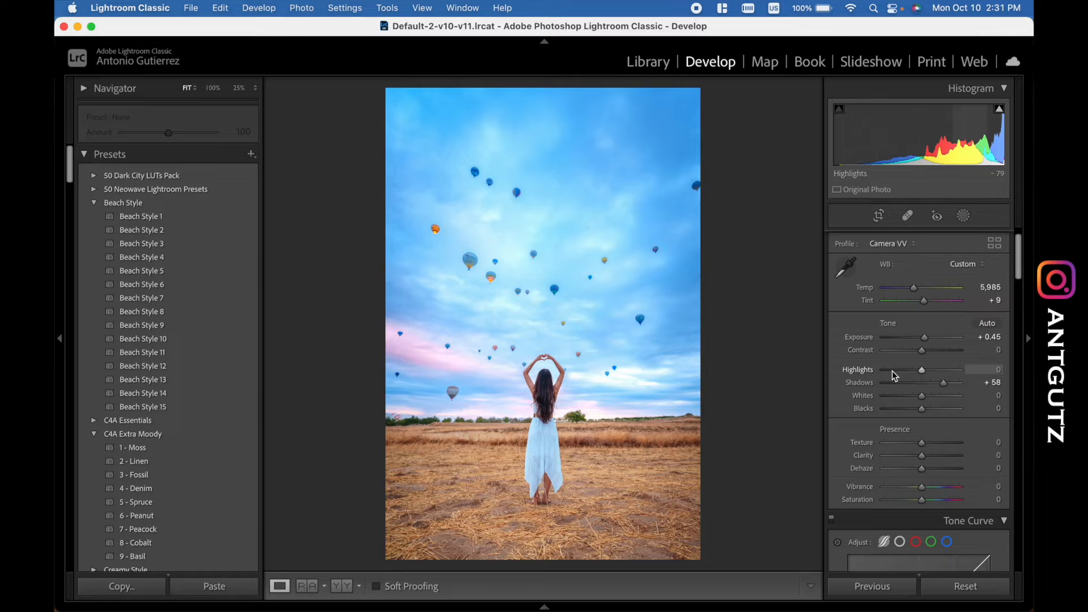
- Set the photo's Highlights to -77 and its Shadows to +58 in the basic tone adjustments
click(893, 371)
double_click(944, 383)
click(944, 382)
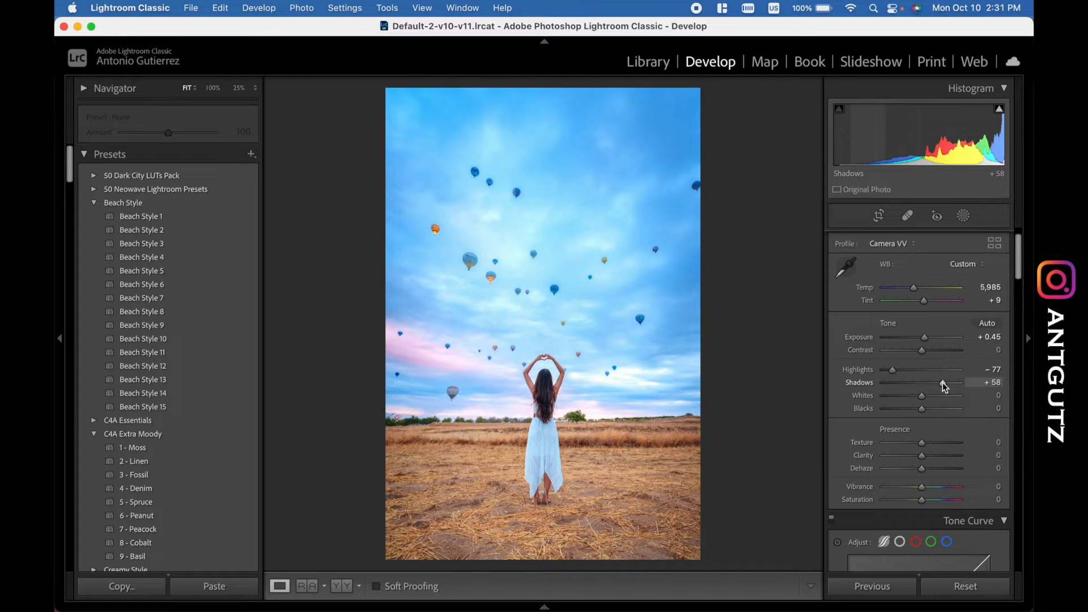
- Open the photo's masks, select the sky mask with its overlay hidden, and view the available types of new mask
scroll(943, 383, down, 2)
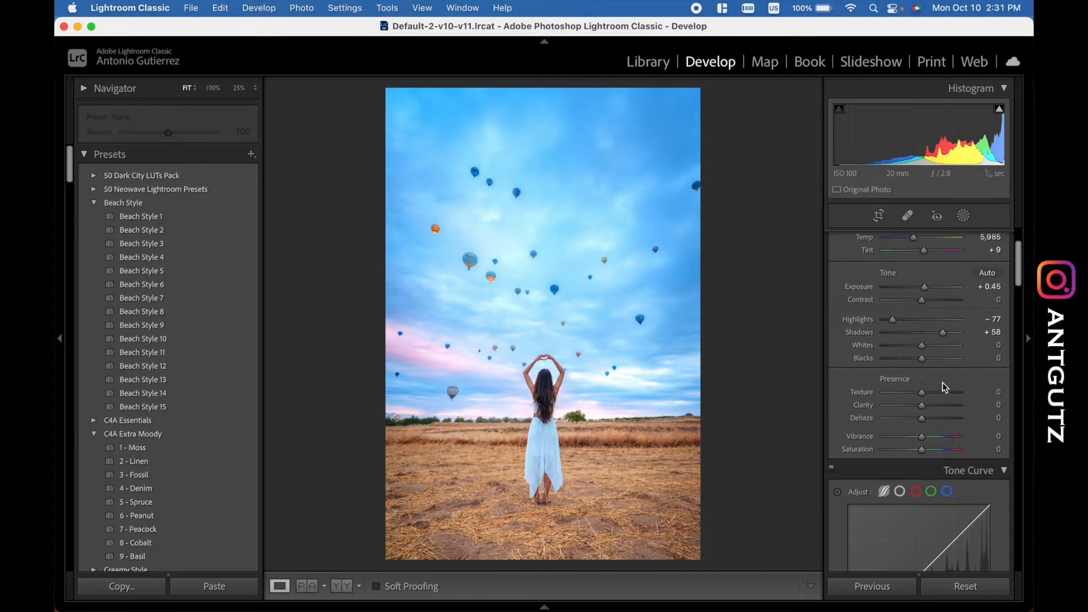
scroll(943, 382, up, 3)
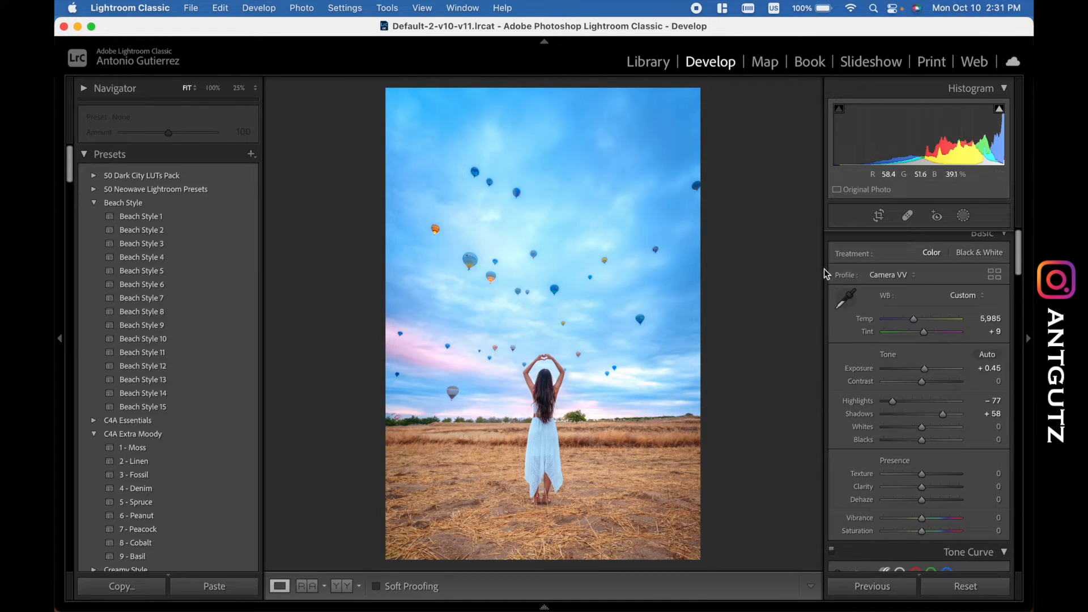
click(964, 216)
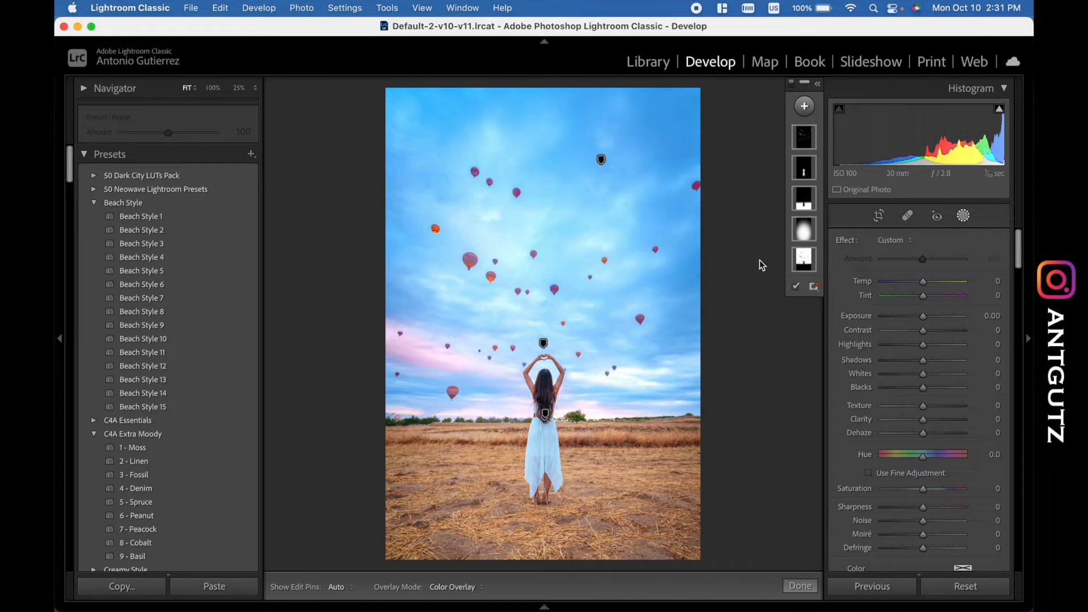
click(805, 263)
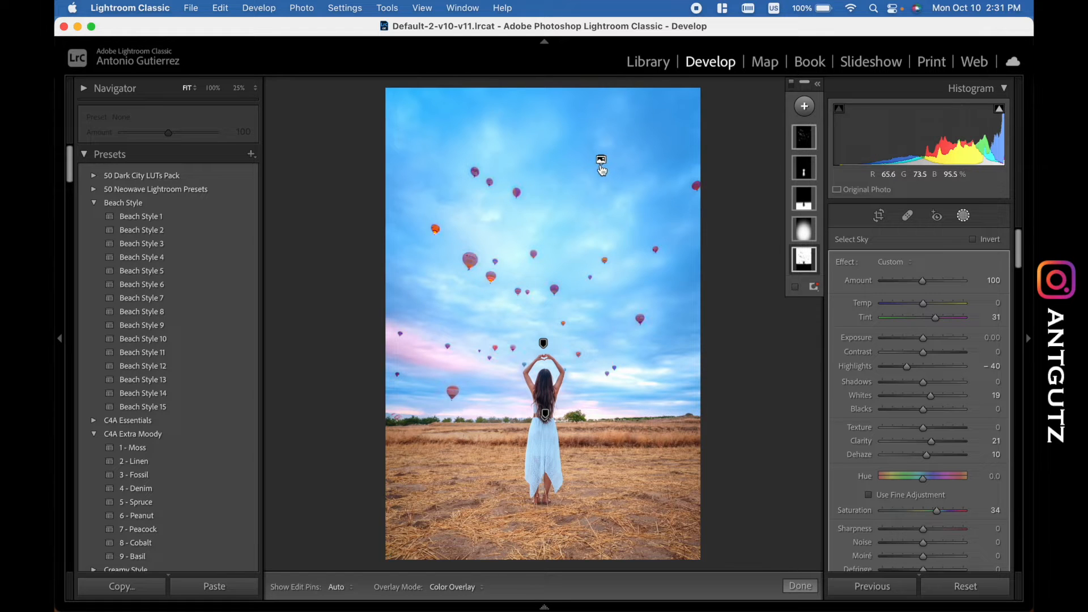
click(804, 106)
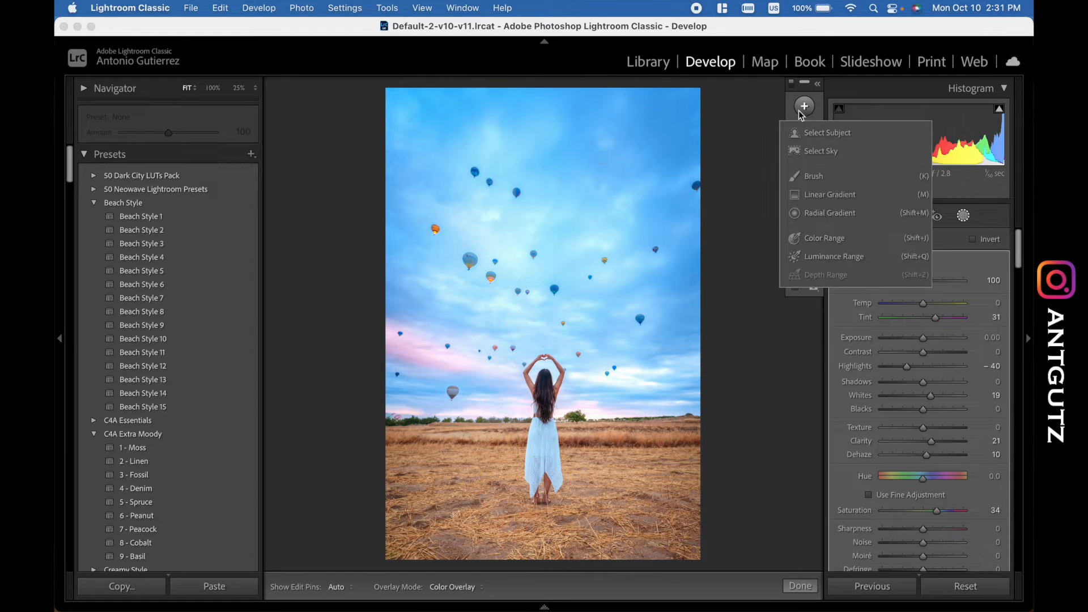
click(756, 154)
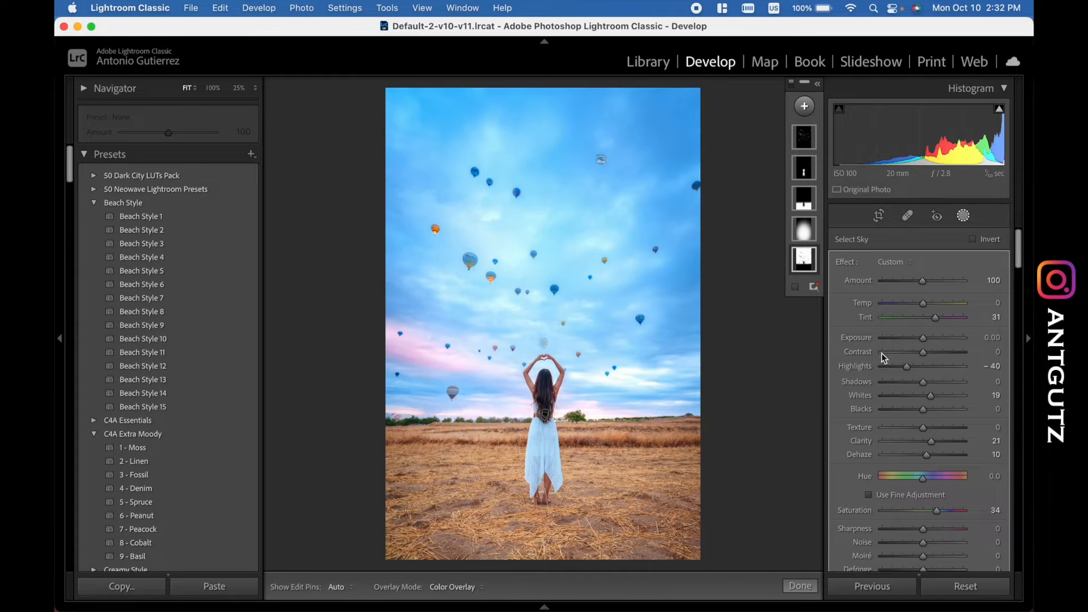
- Try resetting the sky mask's Clarity and Dehaze to 0 one at a time, undoing each reset
double_click(932, 442)
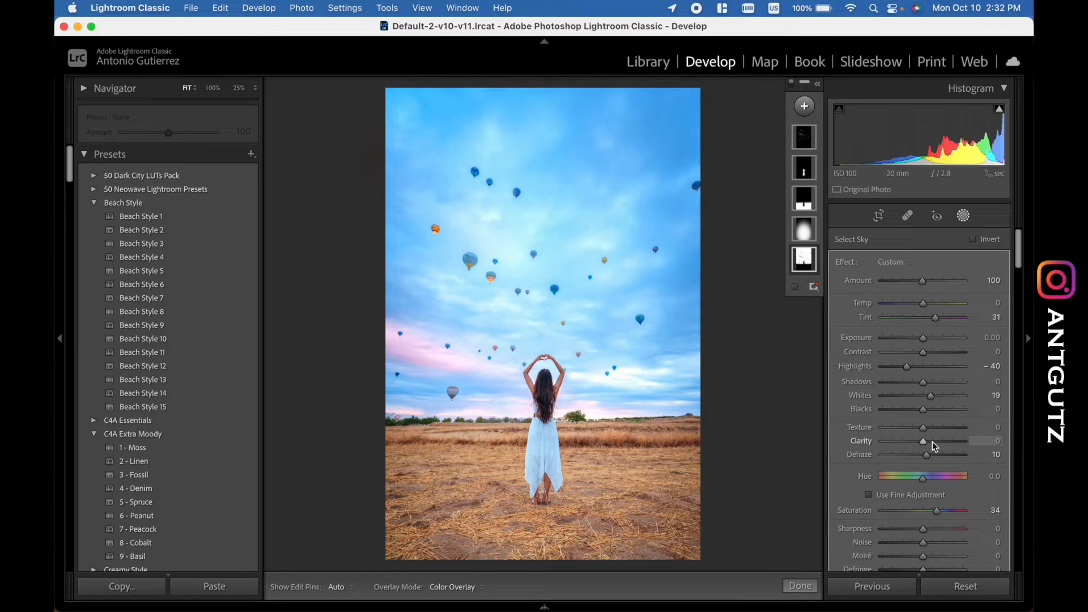
key(super+z)
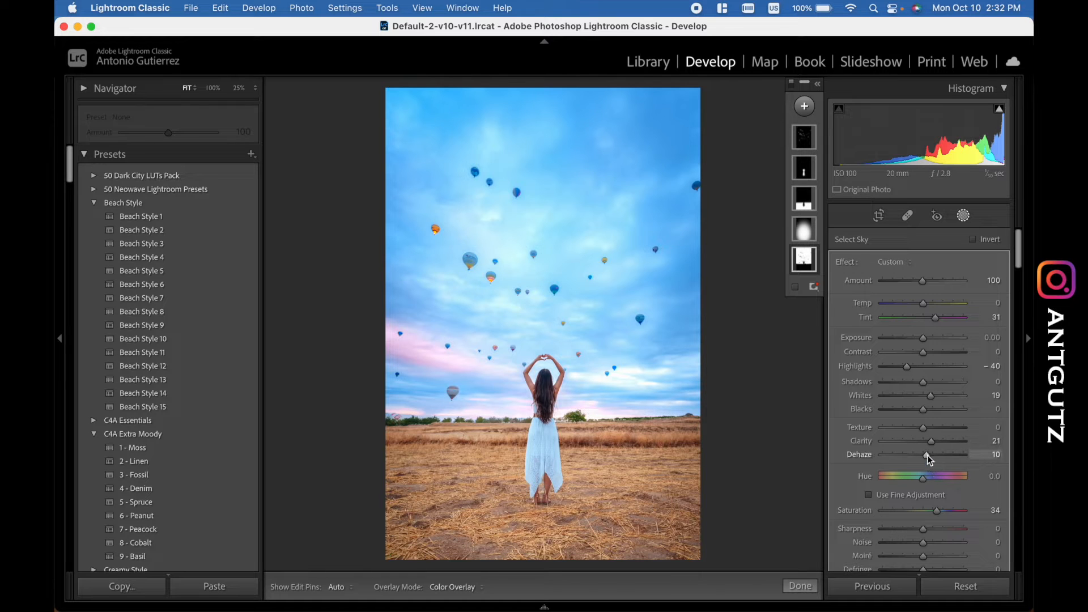
double_click(927, 454)
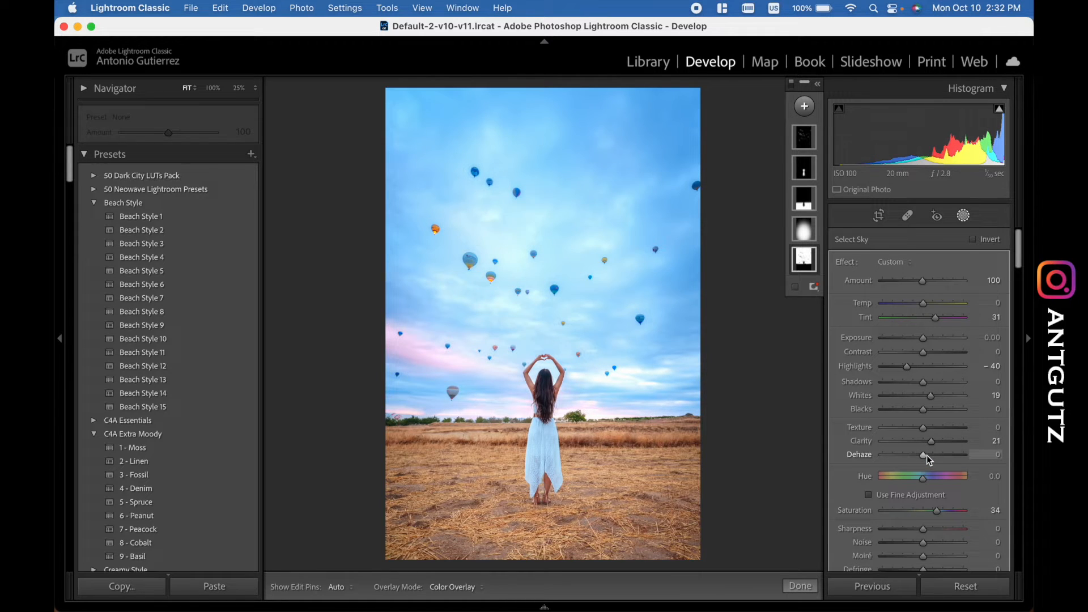
key(super+z)
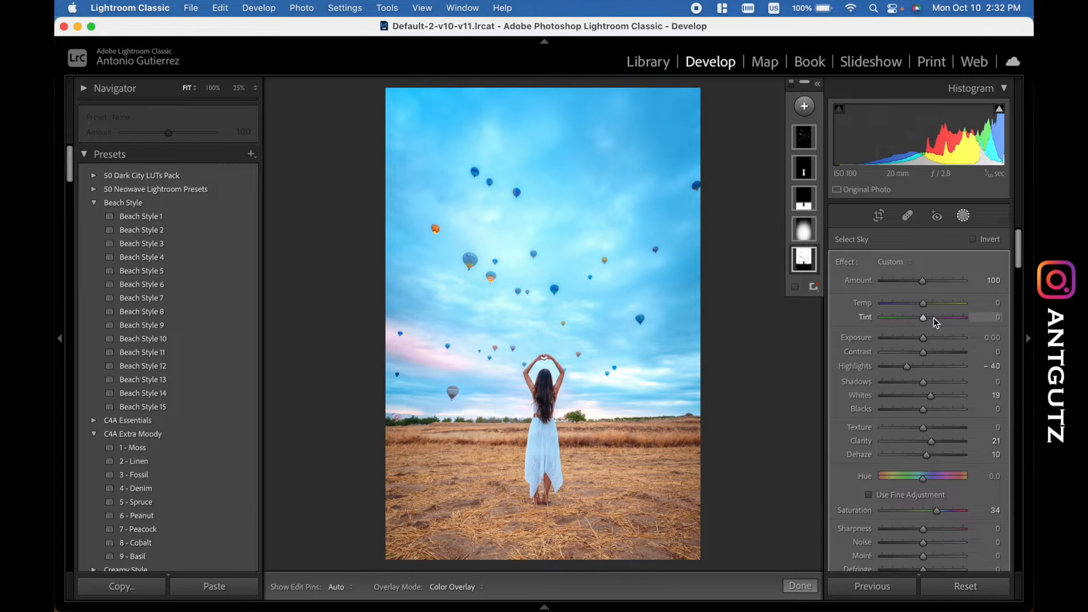
- Try the sky mask with Tint and Saturation reset to 0 one at a time, undoing each reset
key(super+z)
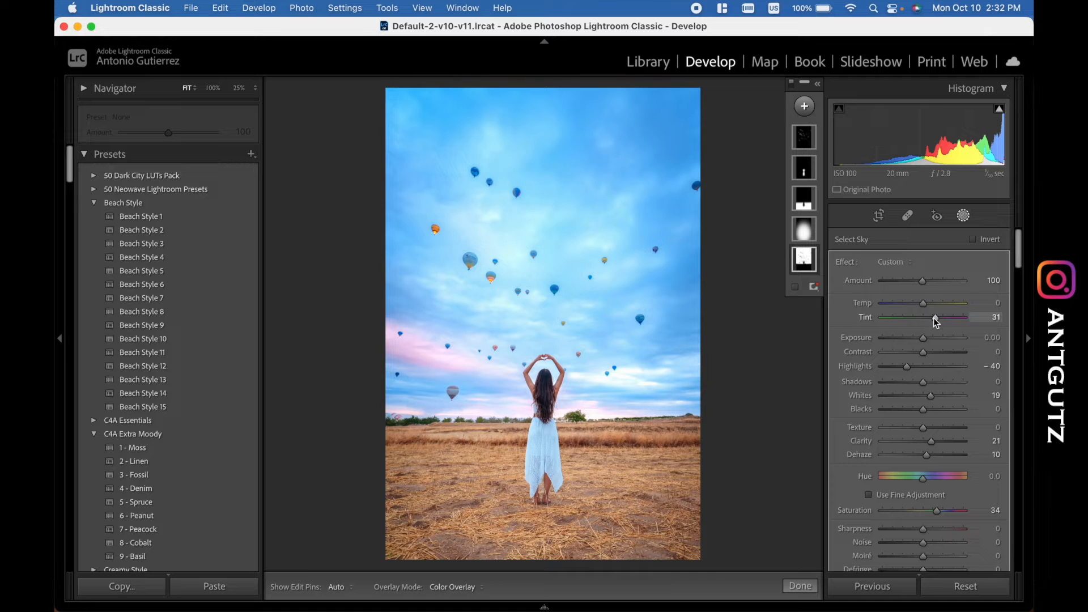
double_click(939, 515)
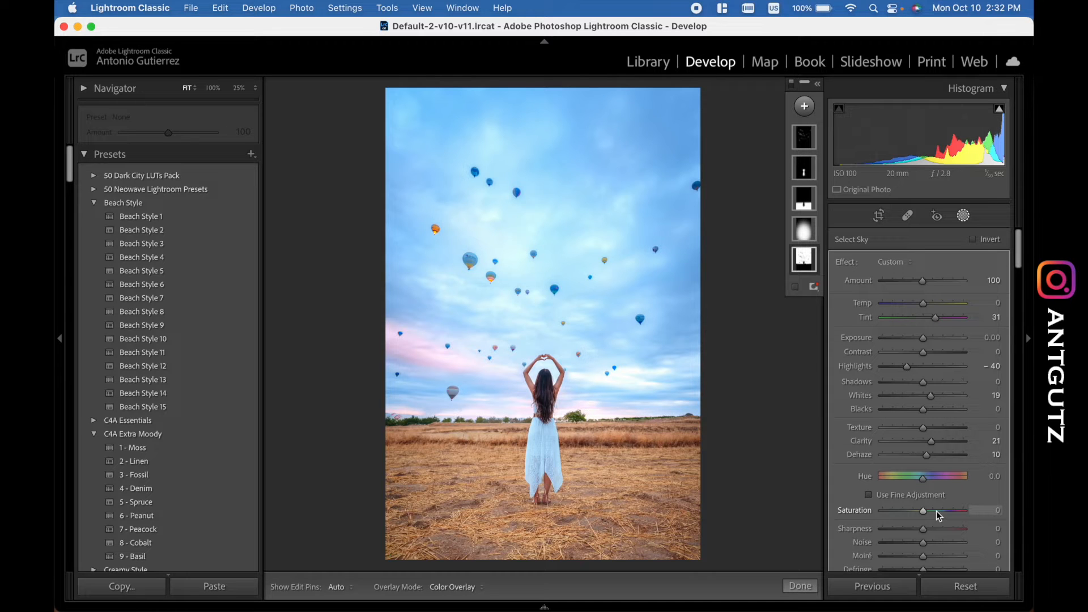
key(super+z)
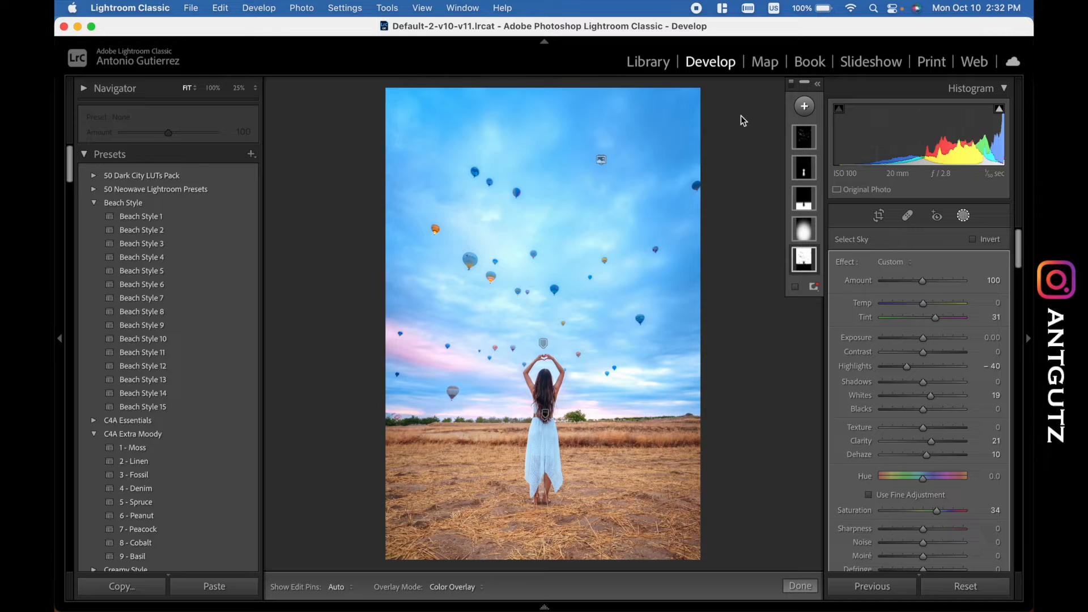
- Select the subject mask covering the woman and show its color overlay close up around her arms
click(804, 168)
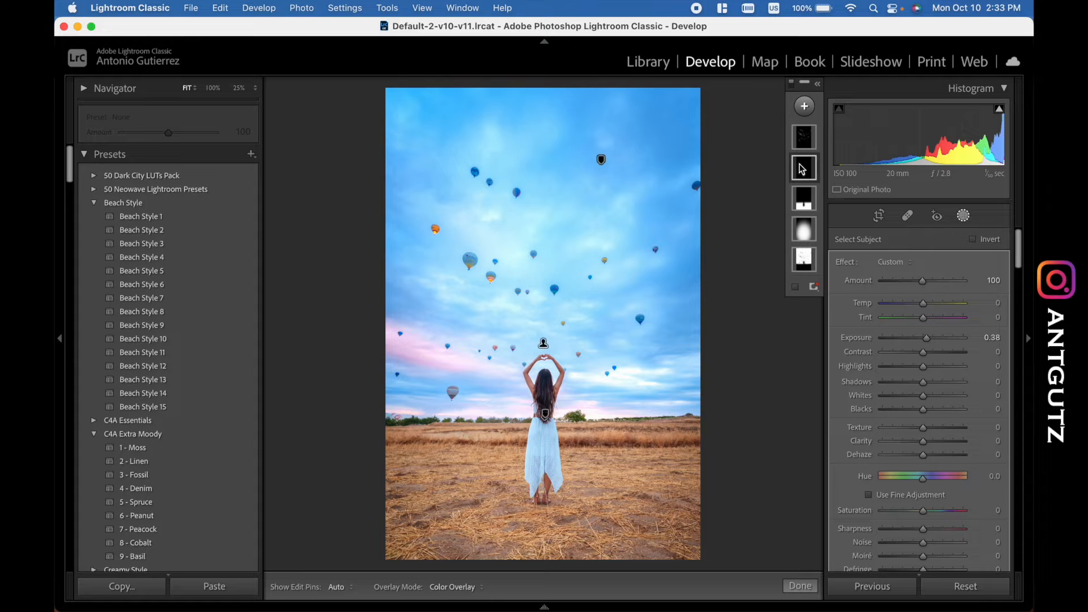
click(795, 288)
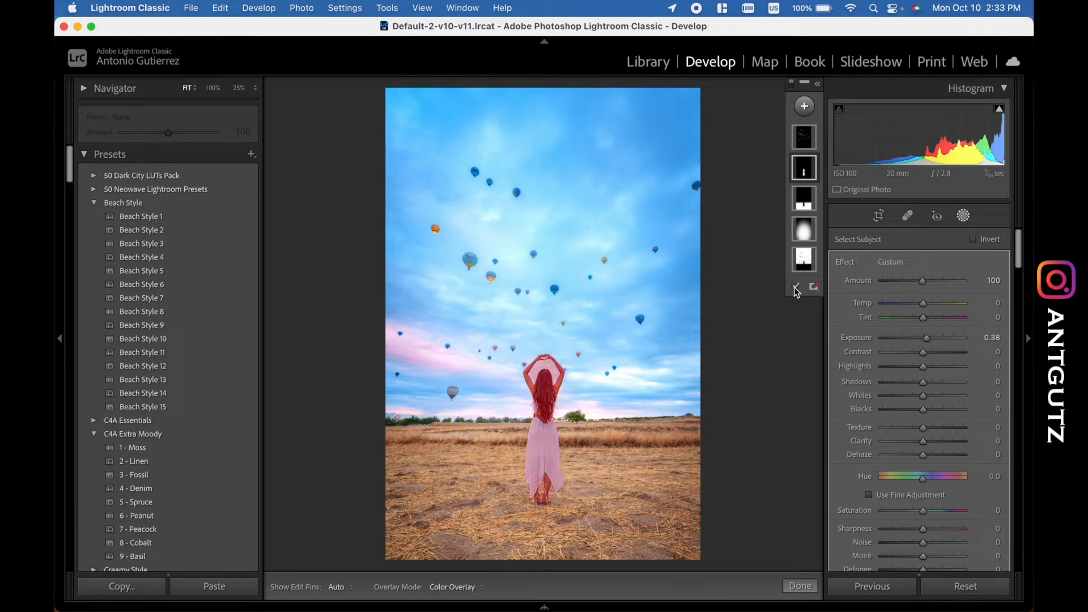
click(545, 373)
scroll(545, 373, down, 1)
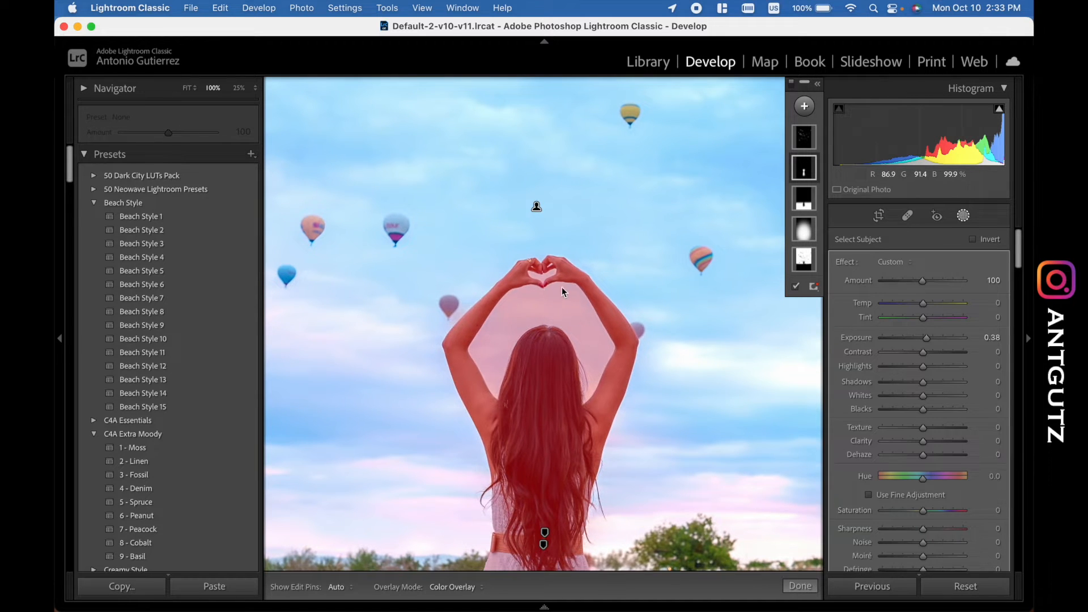
- Subtract the sky between the woman's arms and inside her heart-shaped hands from the subject mask with a brush, and hide the overlay
mouse_move(807, 173)
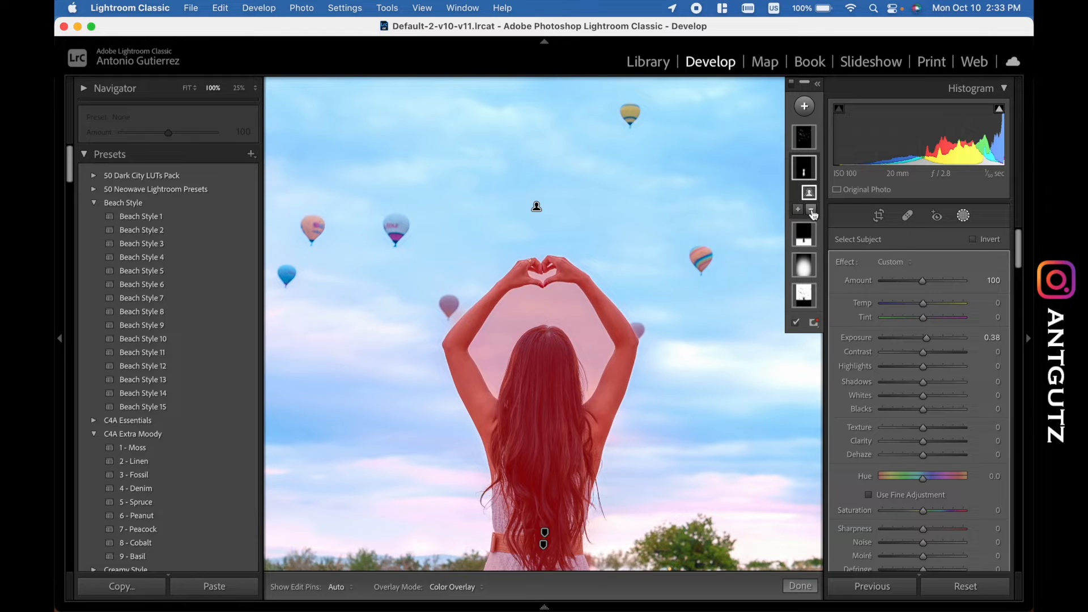
click(813, 209)
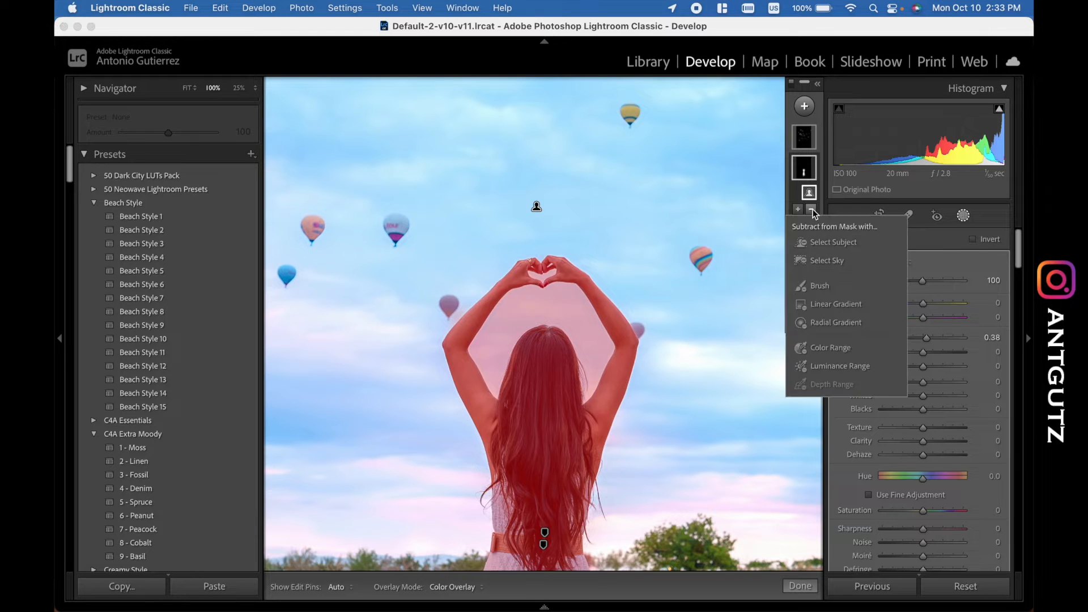
click(820, 286)
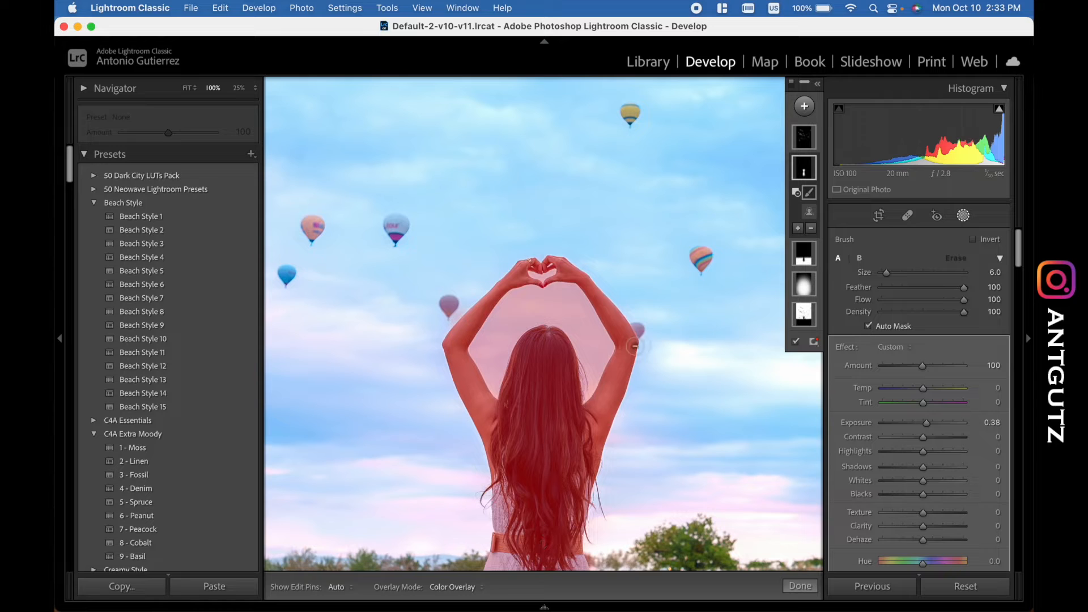
scroll(576, 339, up, 2)
key(h)
mouse_move(580, 329)
mouse_down()
mouse_move(554, 305)
mouse_move(525, 310)
mouse_move(491, 366)
mouse_move(514, 306)
mouse_move(488, 360)
mouse_move(497, 331)
mouse_move(494, 384)
mouse_move(497, 330)
mouse_move(521, 300)
mouse_move(567, 295)
mouse_move(570, 304)
mouse_move(507, 317)
mouse_move(513, 310)
mouse_move(536, 304)
mouse_move(490, 356)
mouse_move(525, 308)
mouse_move(578, 305)
mouse_move(589, 387)
mouse_move(576, 323)
mouse_move(592, 348)
mouse_move(572, 313)
mouse_move(600, 357)
mouse_move(557, 303)
mouse_up()
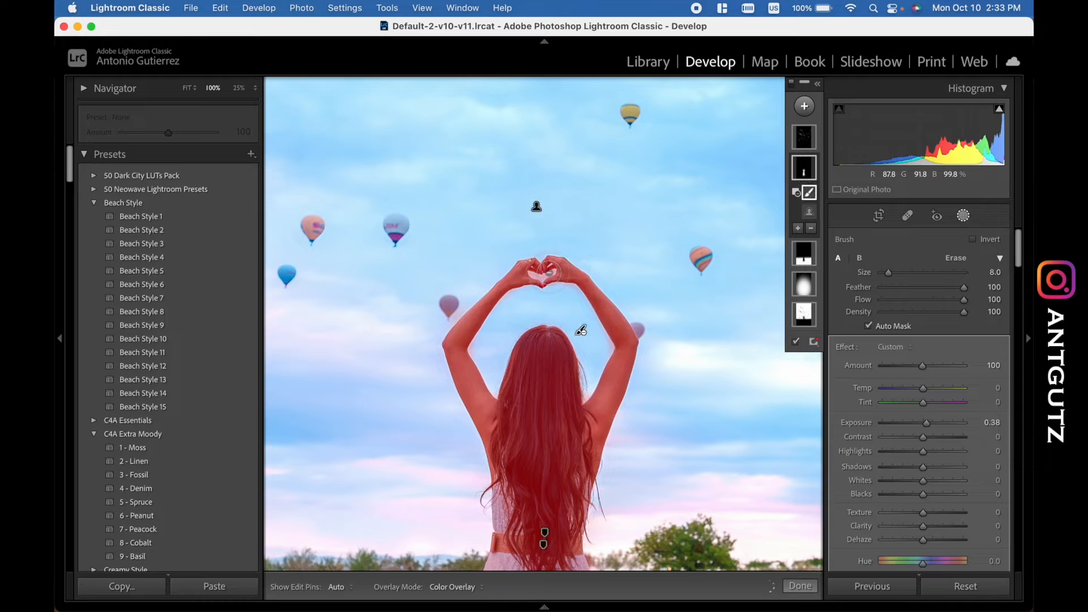
scroll(550, 273, down, 5)
mouse_move(549, 273)
mouse_down()
mouse_move(530, 277)
mouse_move(551, 275)
mouse_up()
mouse_move(588, 391)
mouse_down()
mouse_move(607, 344)
mouse_move(585, 318)
mouse_move(607, 347)
mouse_up()
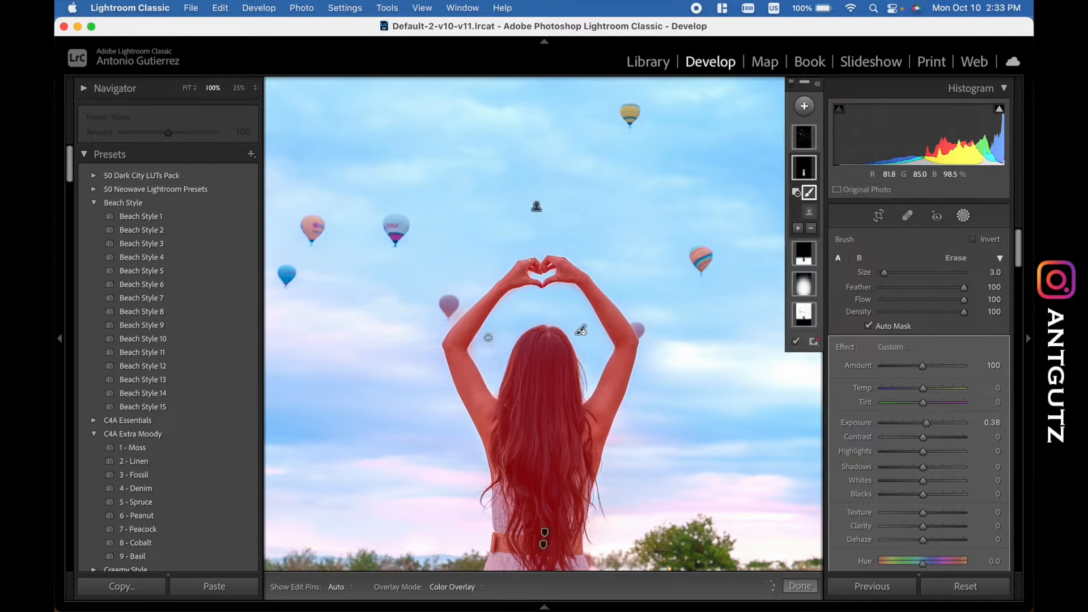
mouse_move(488, 337)
mouse_down()
mouse_move(495, 392)
mouse_move(481, 354)
mouse_move(504, 306)
mouse_move(528, 292)
mouse_move(580, 294)
mouse_move(563, 290)
mouse_move(555, 302)
mouse_move(570, 288)
mouse_move(572, 316)
mouse_up()
key(z)
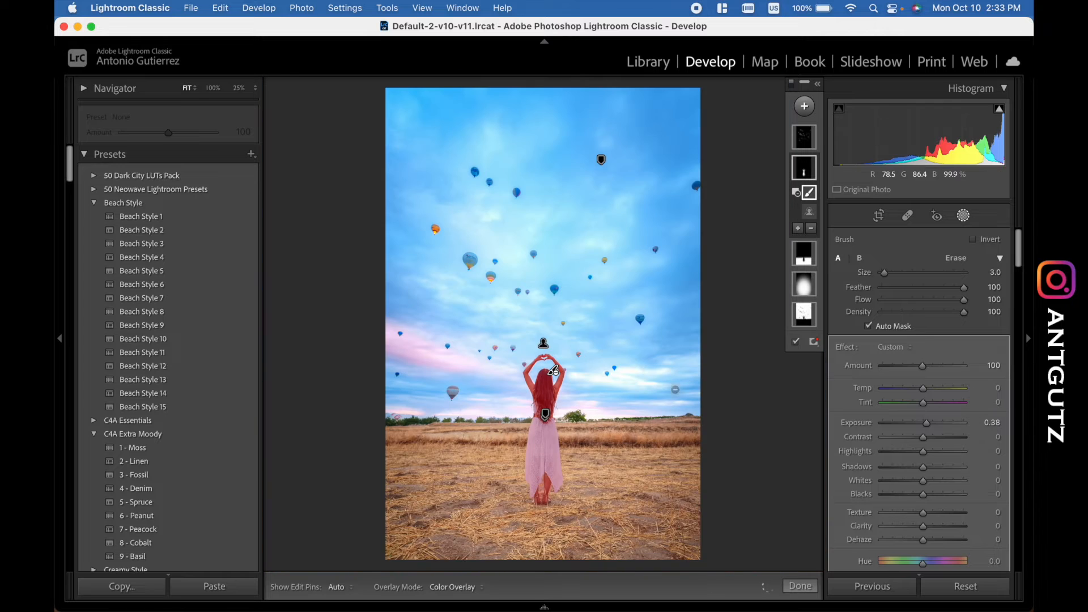
click(795, 342)
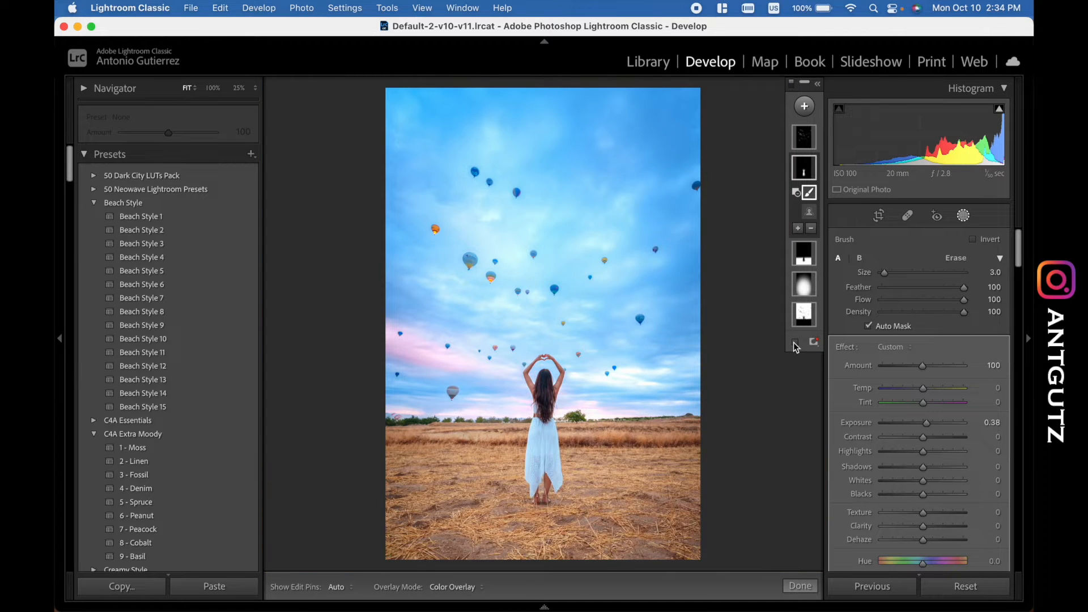
- Try the photo without the subject mask by deleting the mask, and undo the deletion
click(805, 166)
key(Delete)
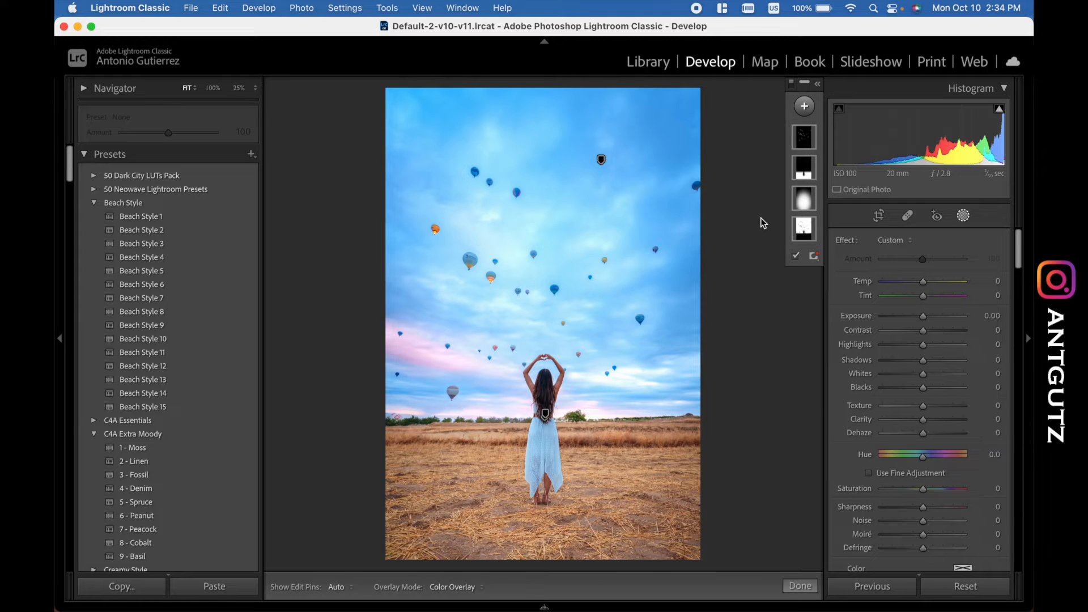
key(cmd+z)
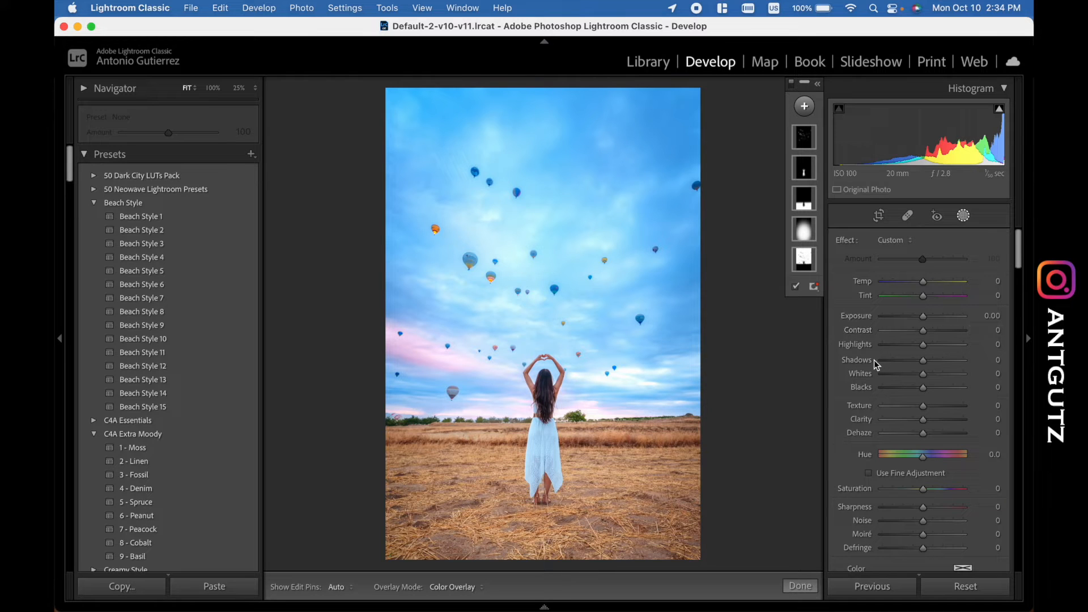
key(Delete)
click(544, 333)
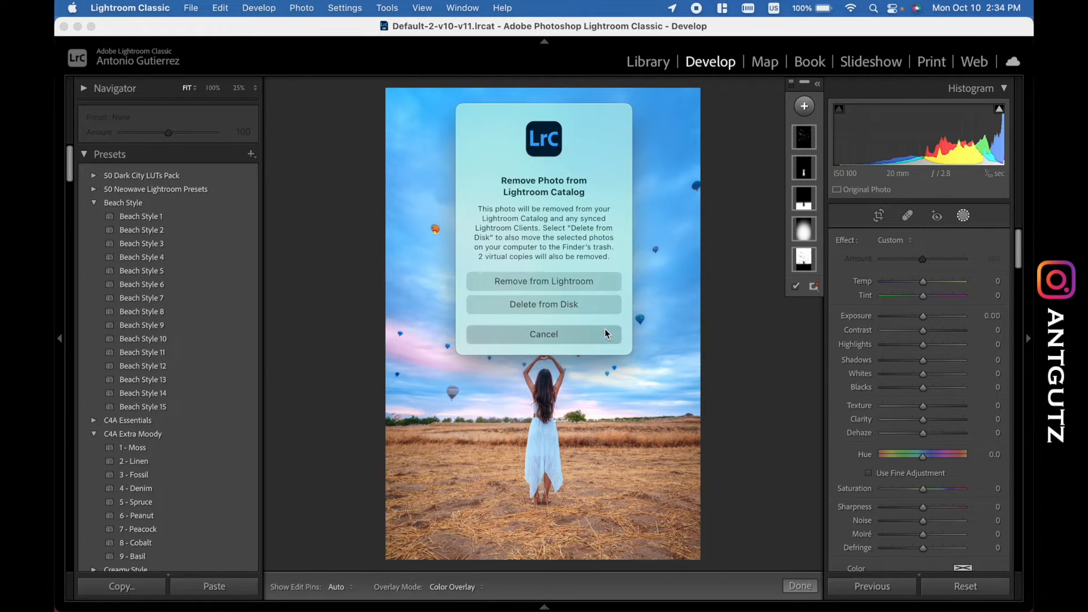
click(799, 173)
key(Delete)
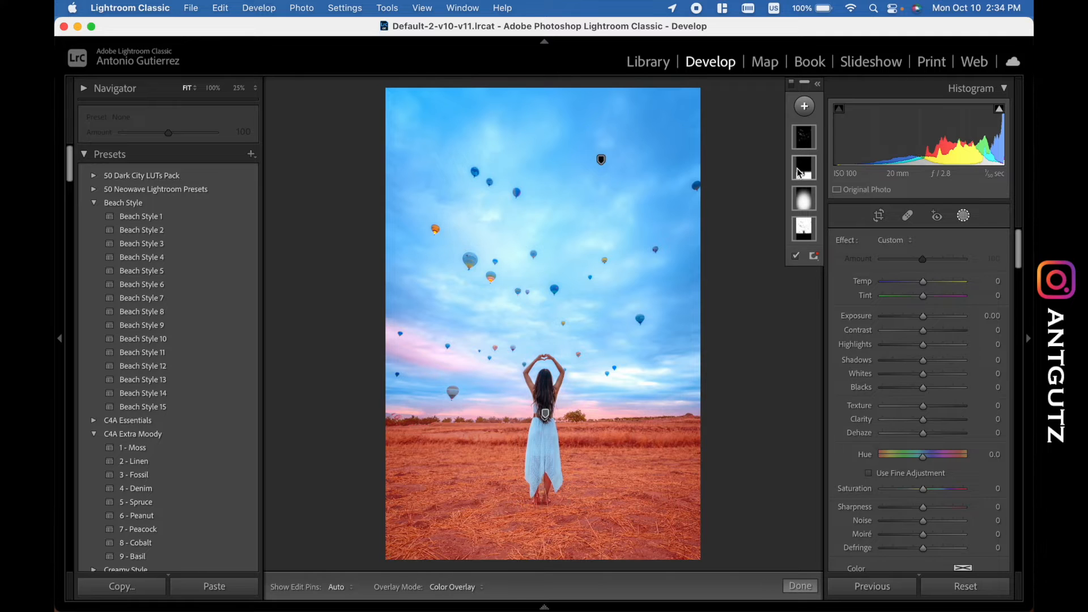
key(cmd+z)
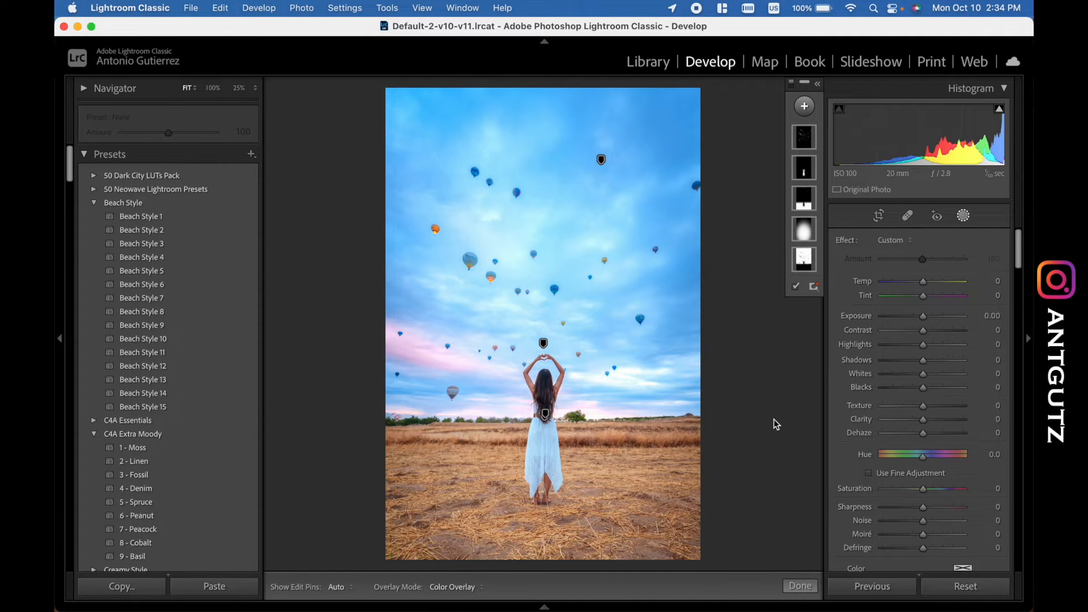
- Lower the subject mask's Blacks to -11
click(987, 328)
text(10)
key(Return)
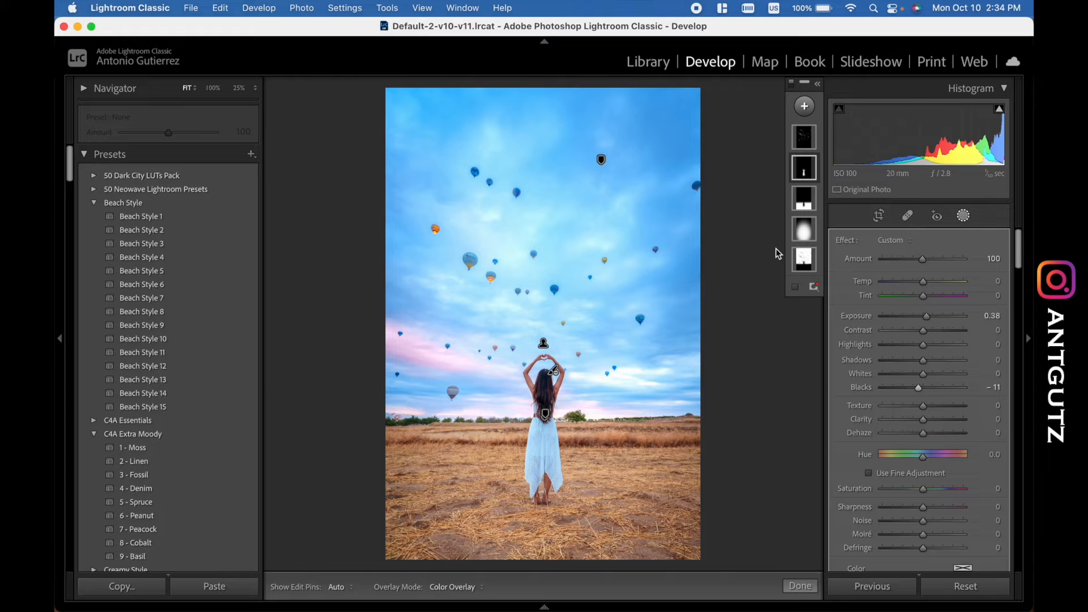
- Select the ground mask, compare the edited photo with the original, and examine the mask's subject and gradient components
click(805, 199)
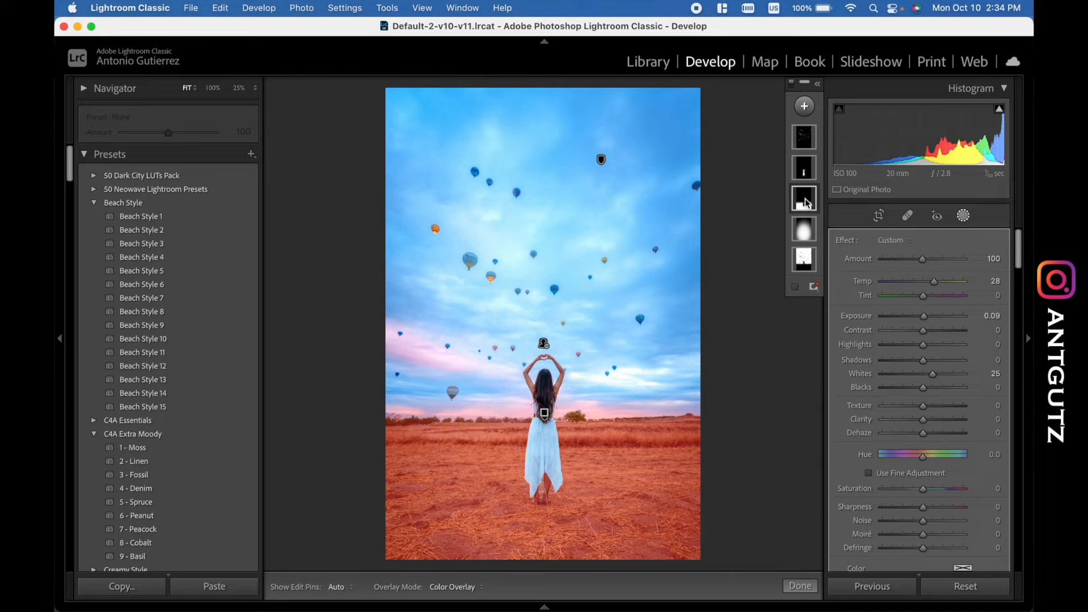
key(backslash)
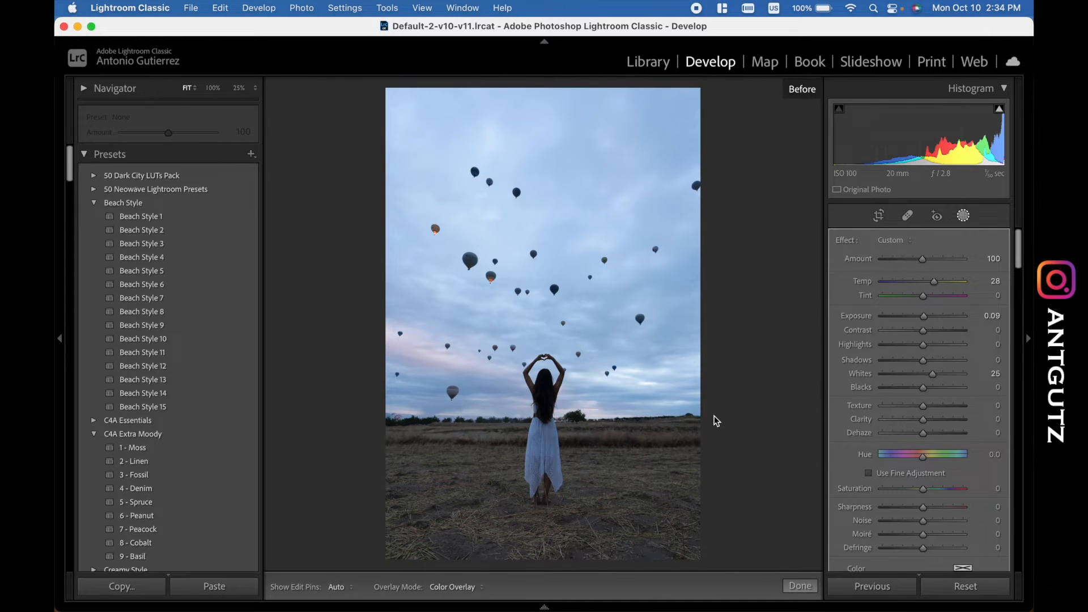
key(backslash)
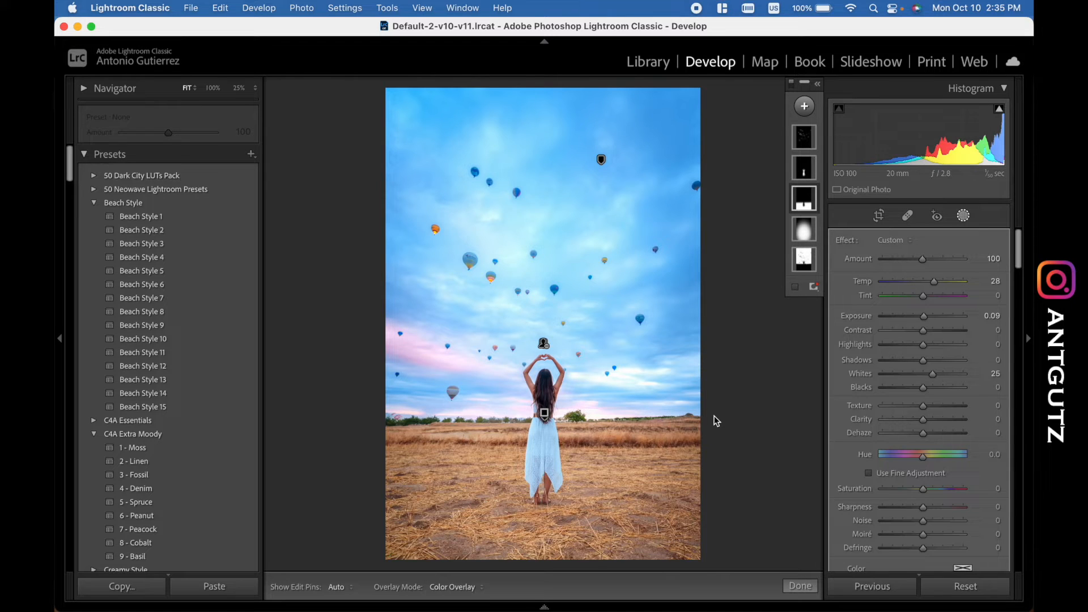
click(804, 207)
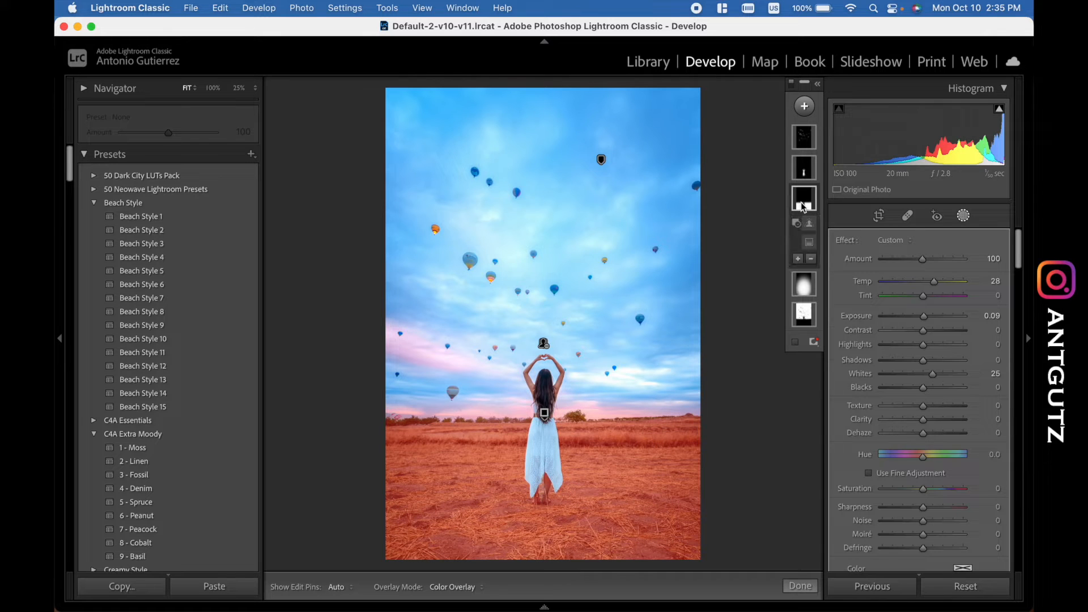
mouse_move(811, 248)
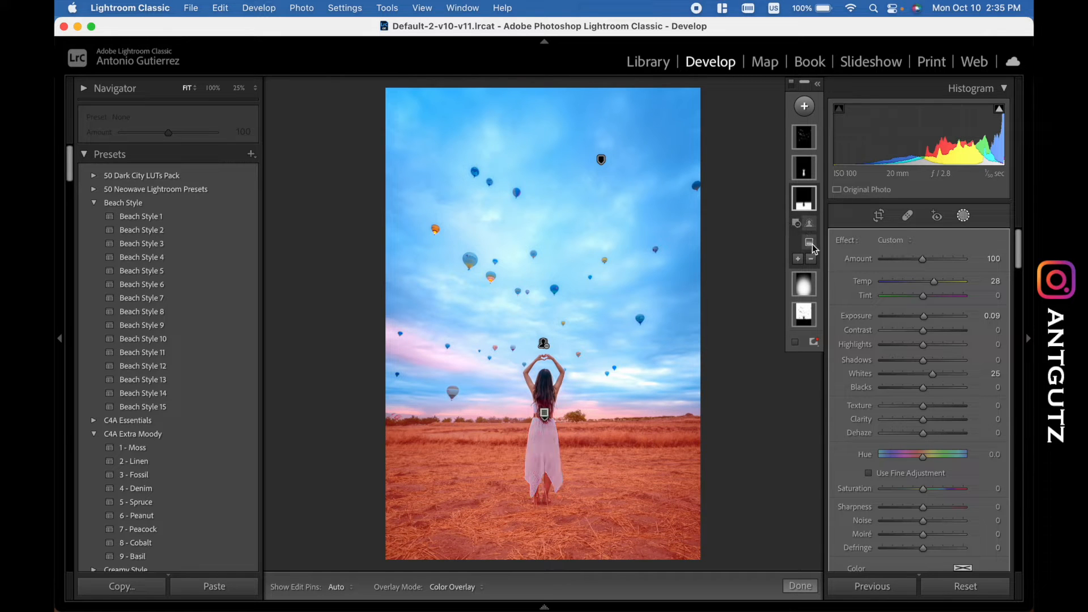
click(804, 106)
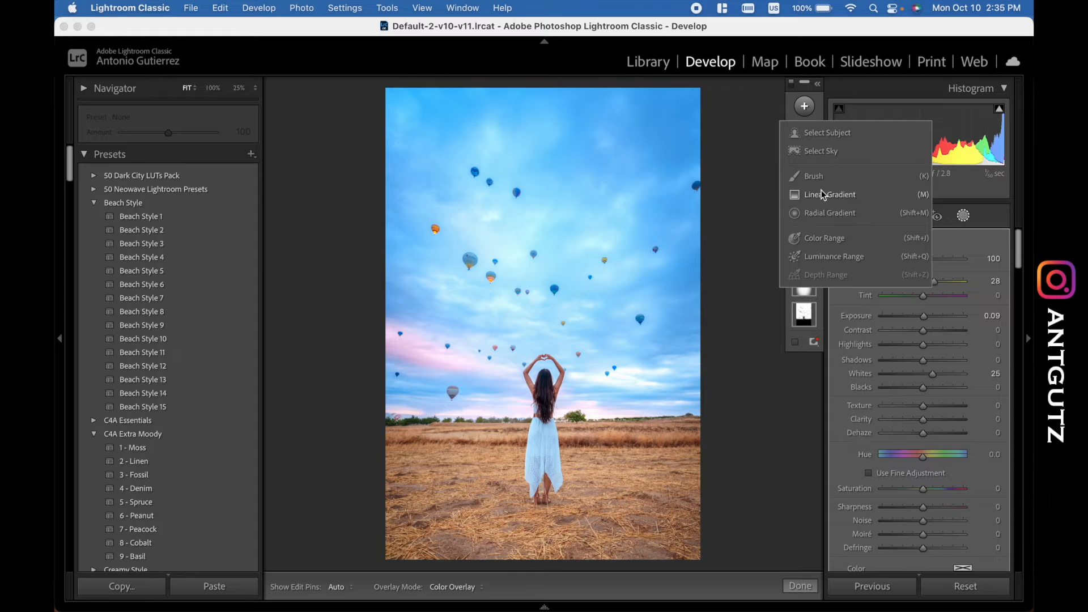
click(754, 183)
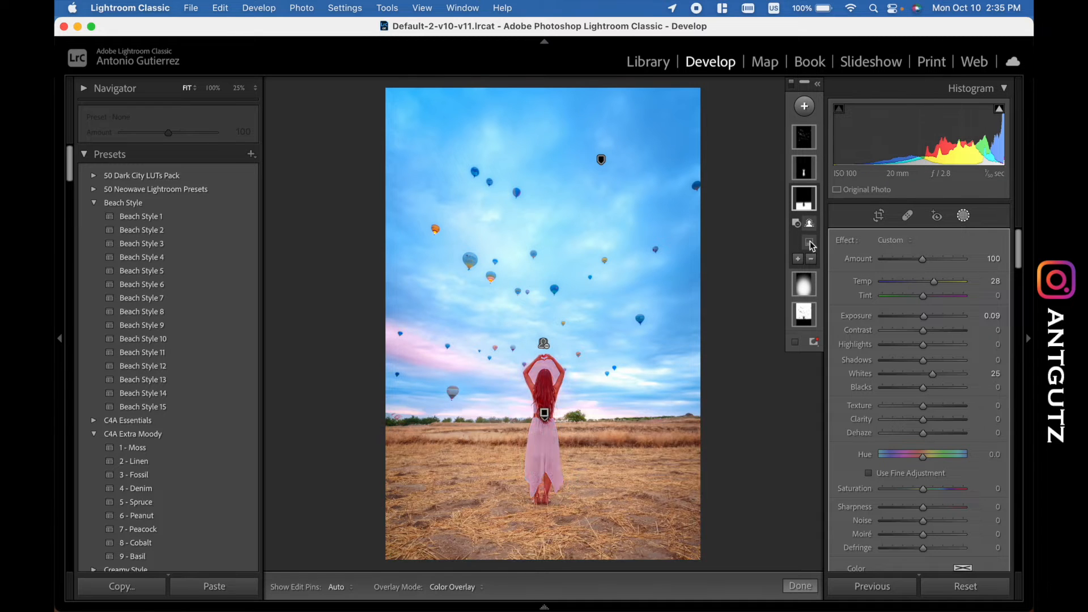
mouse_move(812, 224)
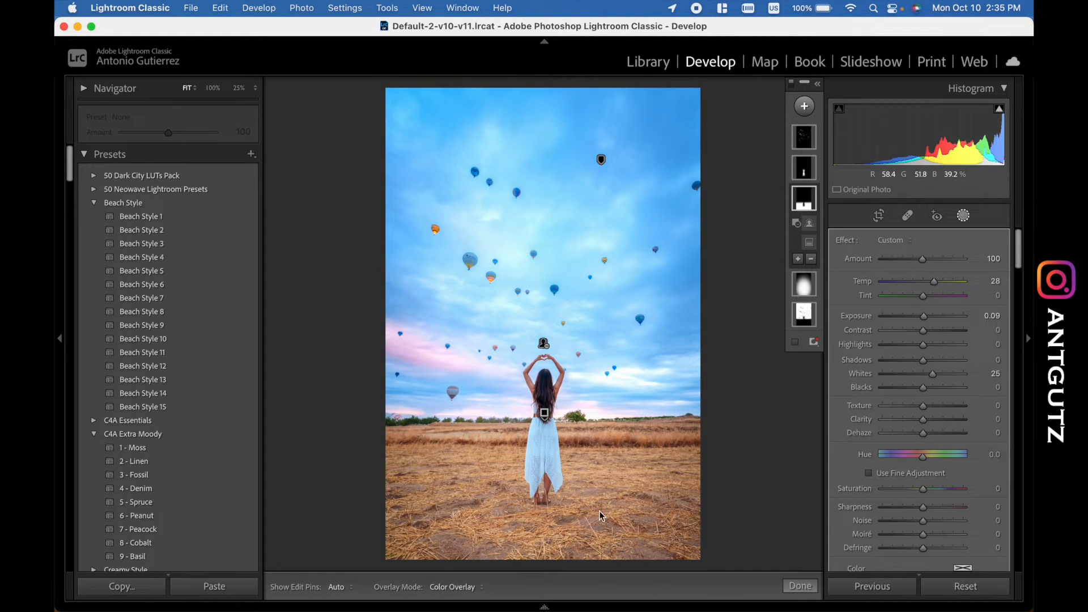
- Try the ground mask without its warm color by resetting Temp to 0, and undo the reset
double_click(934, 283)
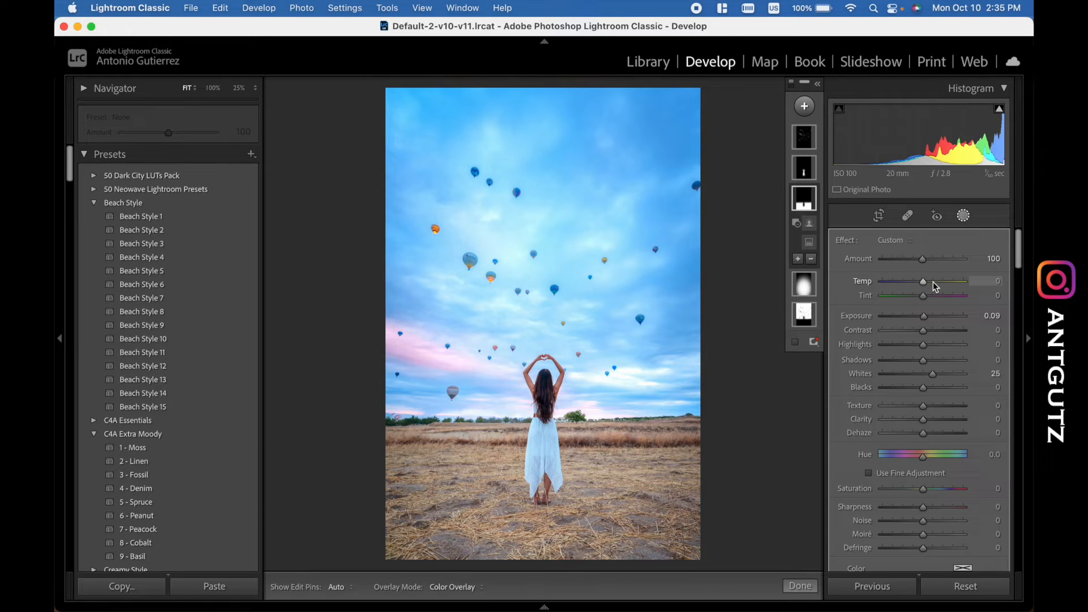
key(super+z)
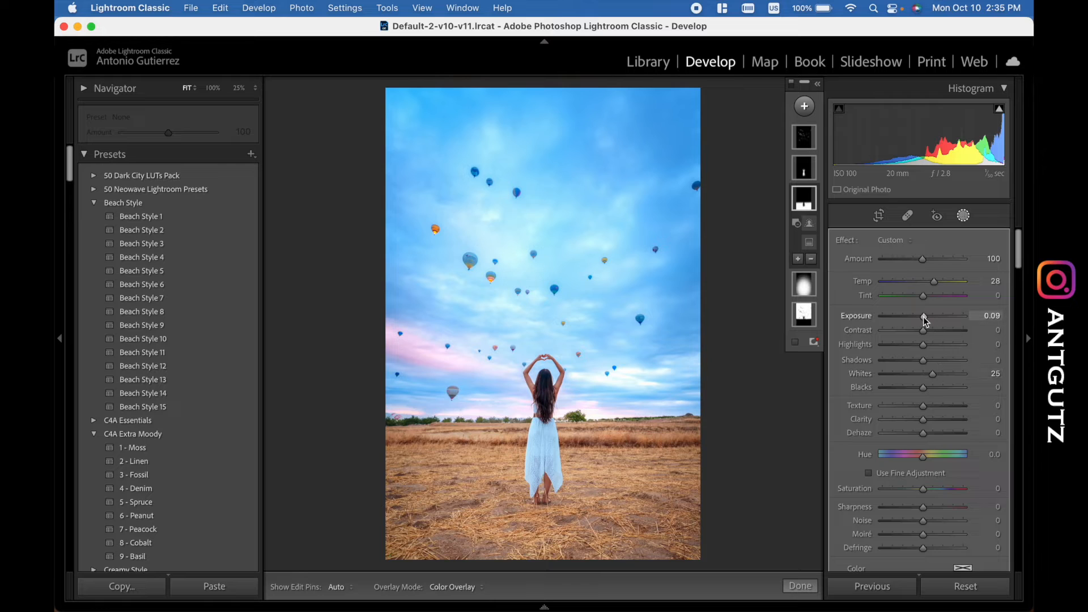
double_click(934, 282)
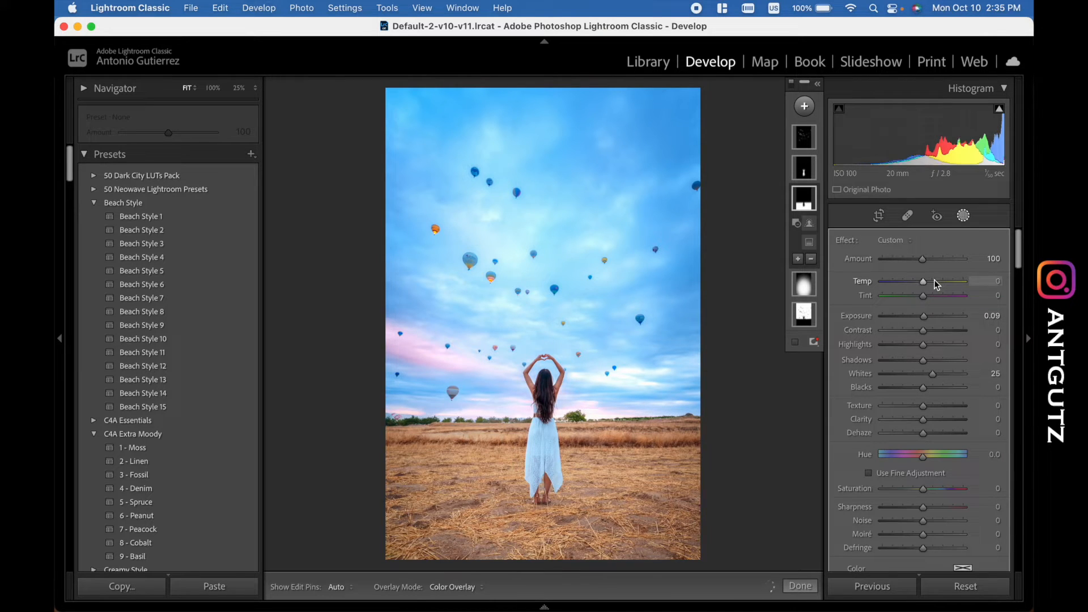
key(super+z)
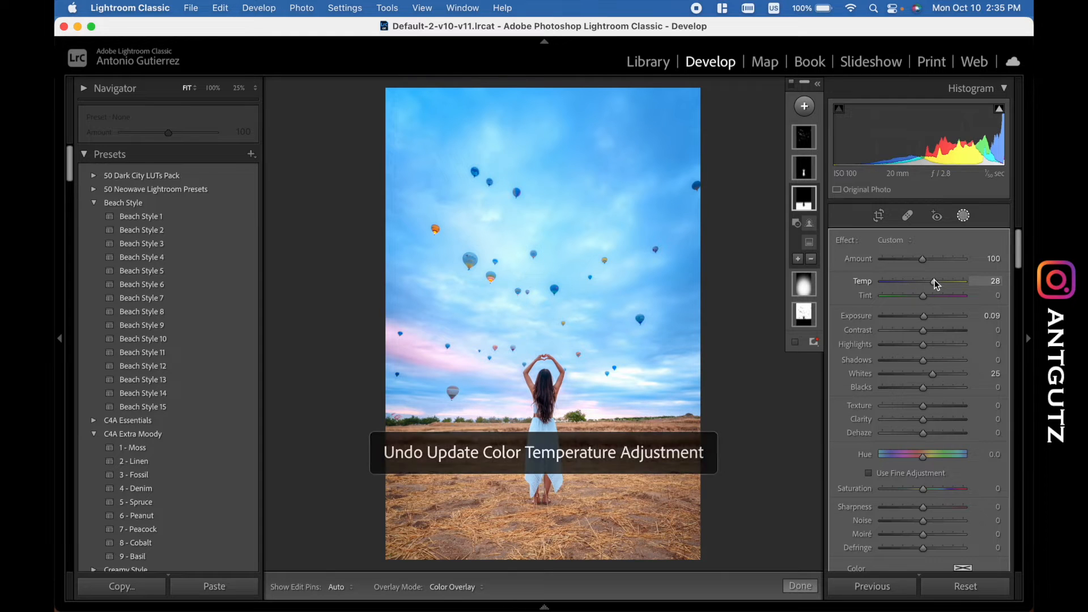
- Try the photo without the radial gradient around the woman by deleting it, undo the deletion, and reselect the gradient
mouse_move(799, 204)
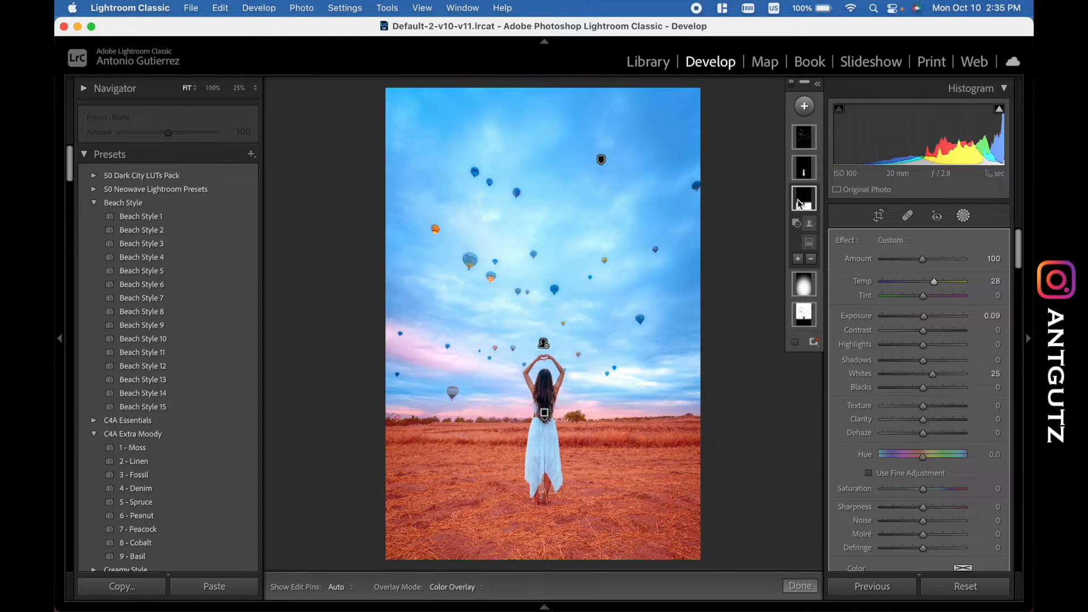
click(803, 286)
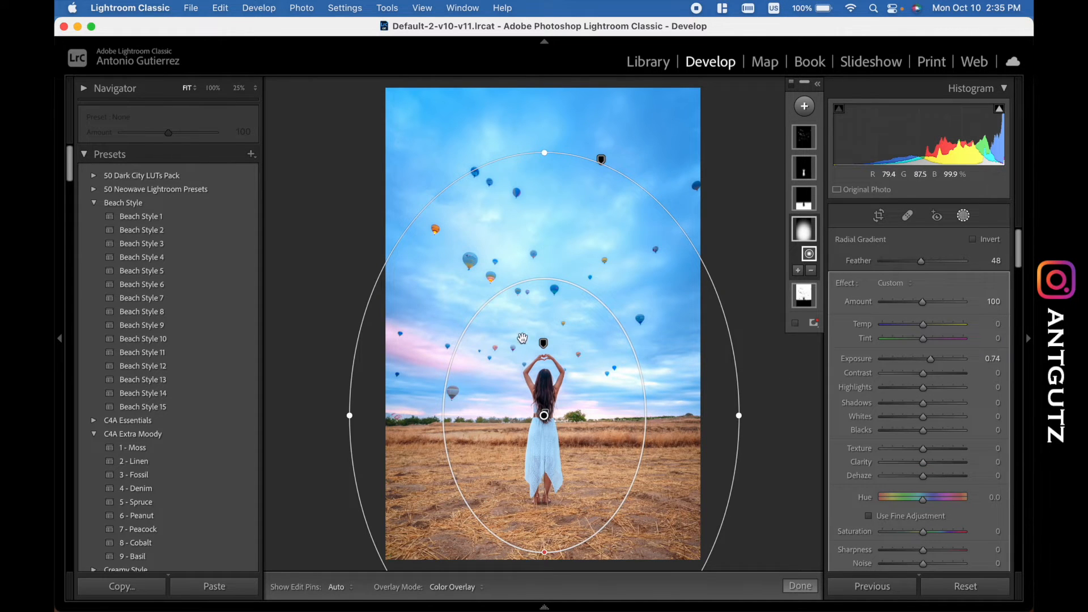
key(Delete)
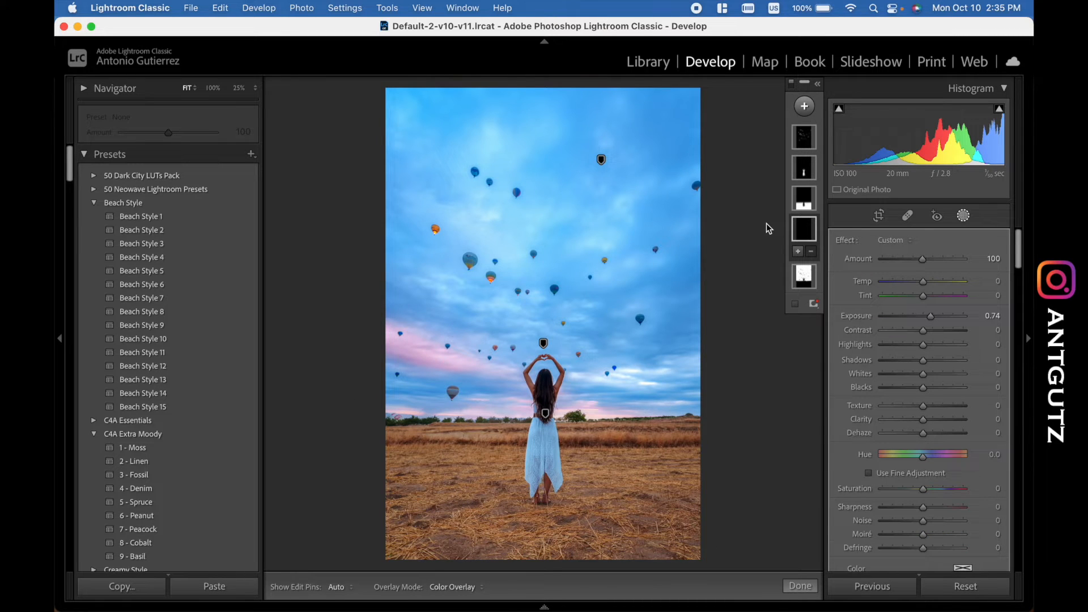
key(super+z)
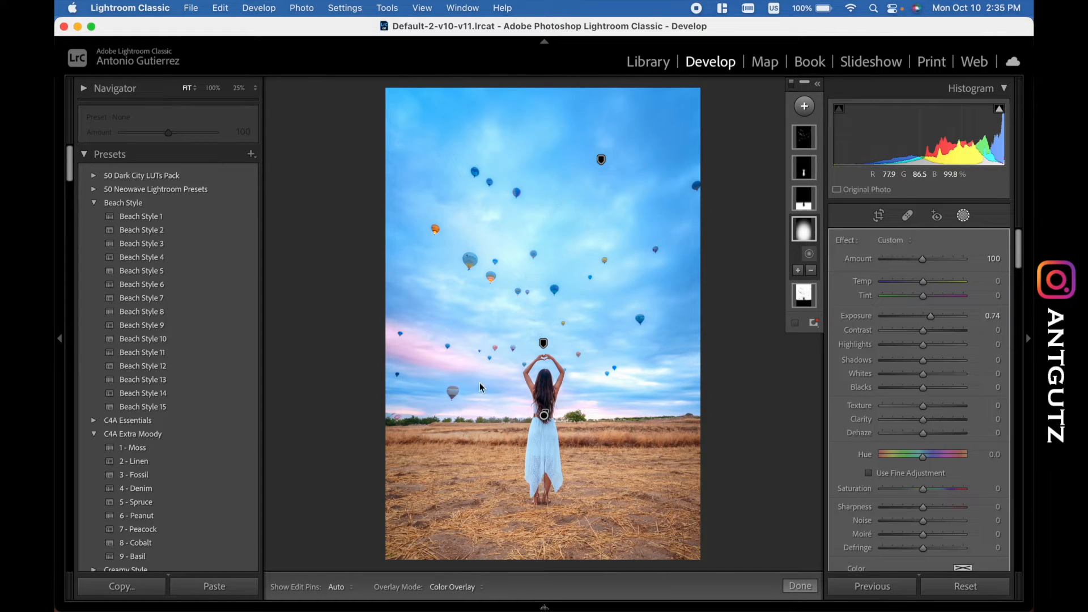
click(544, 419)
click(805, 283)
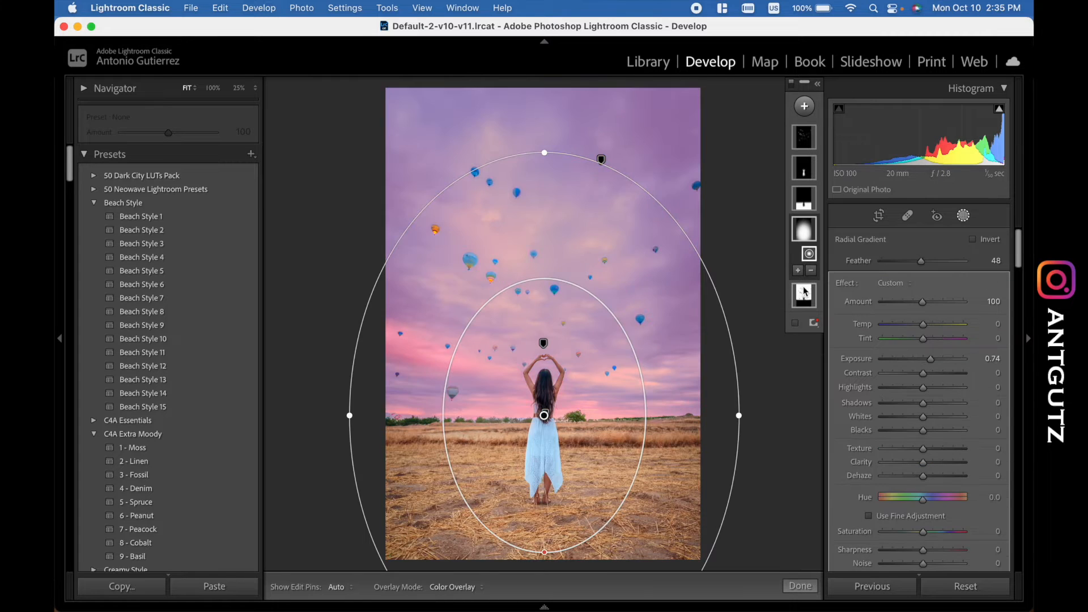
click(804, 105)
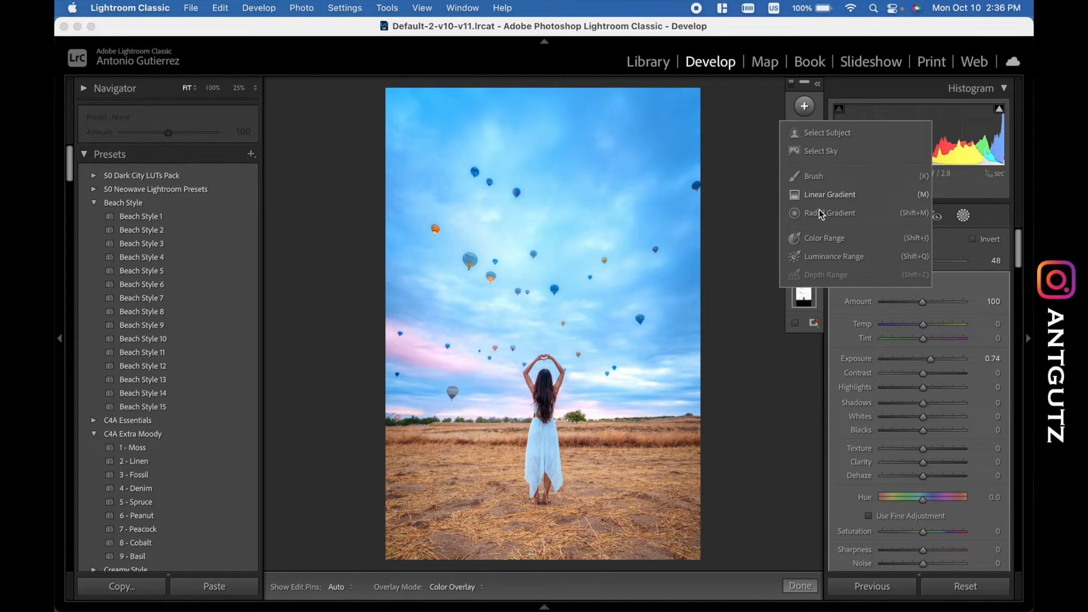
click(767, 190)
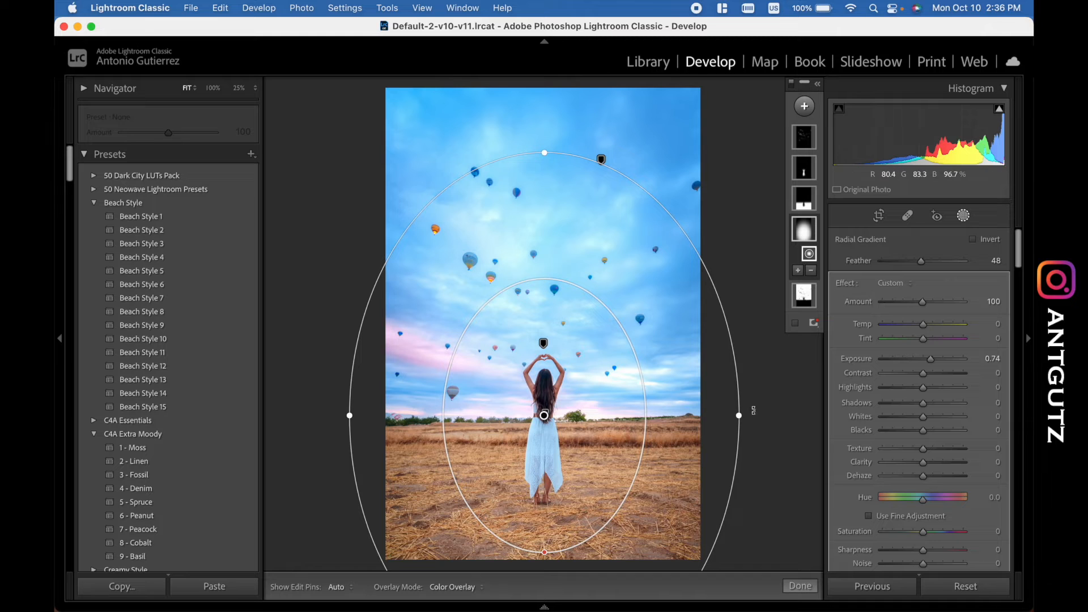
- Try shrinking the radial gradient closer around the woman, and undo the resizing
drag(739, 416, 689, 384)
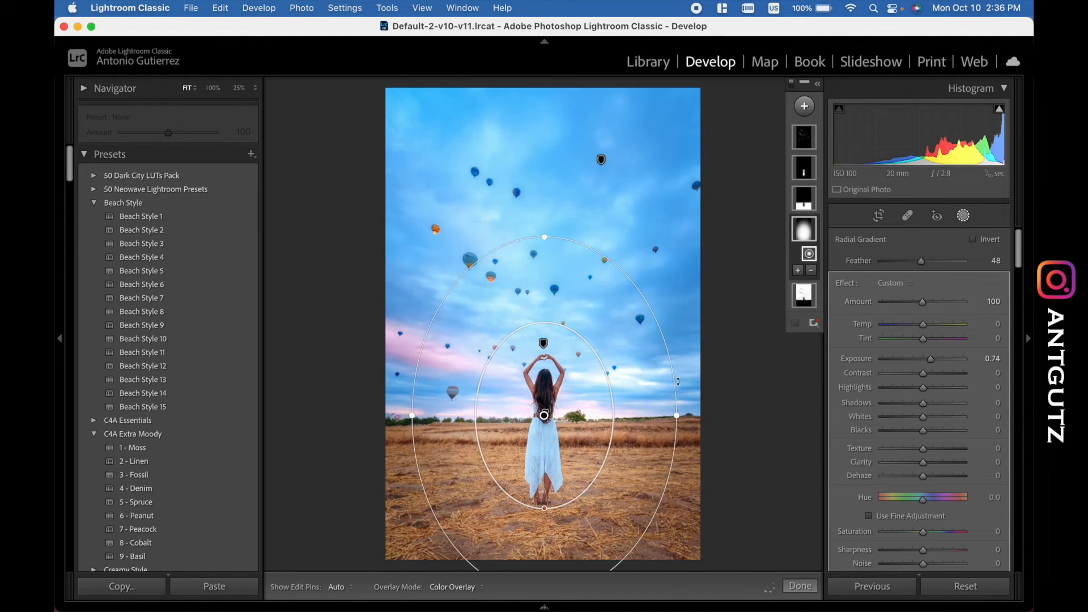
key(super+z)
drag(739, 415, 661, 415)
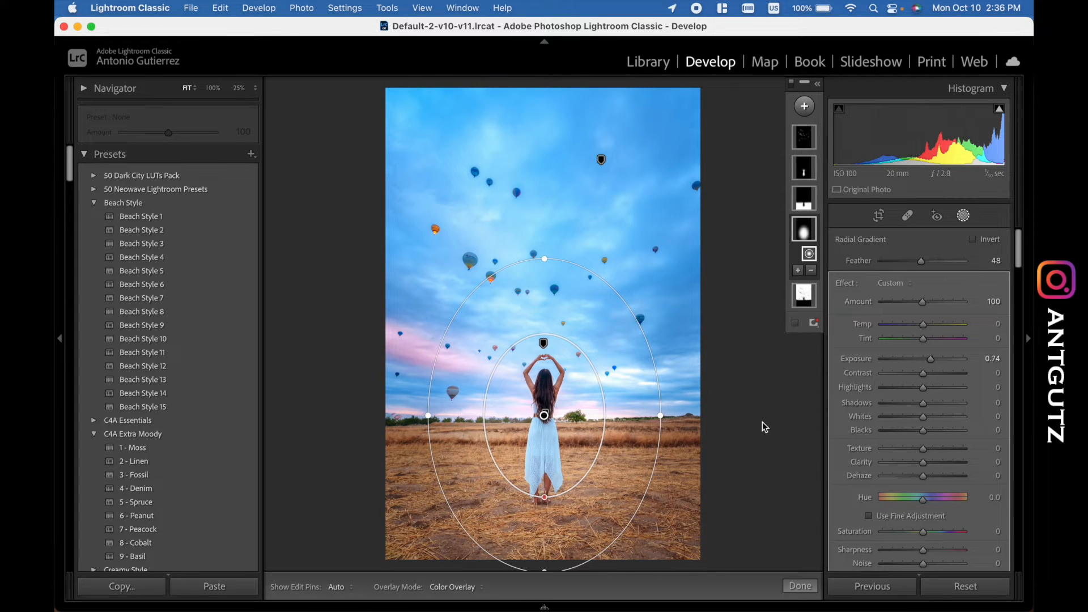
key(super+z)
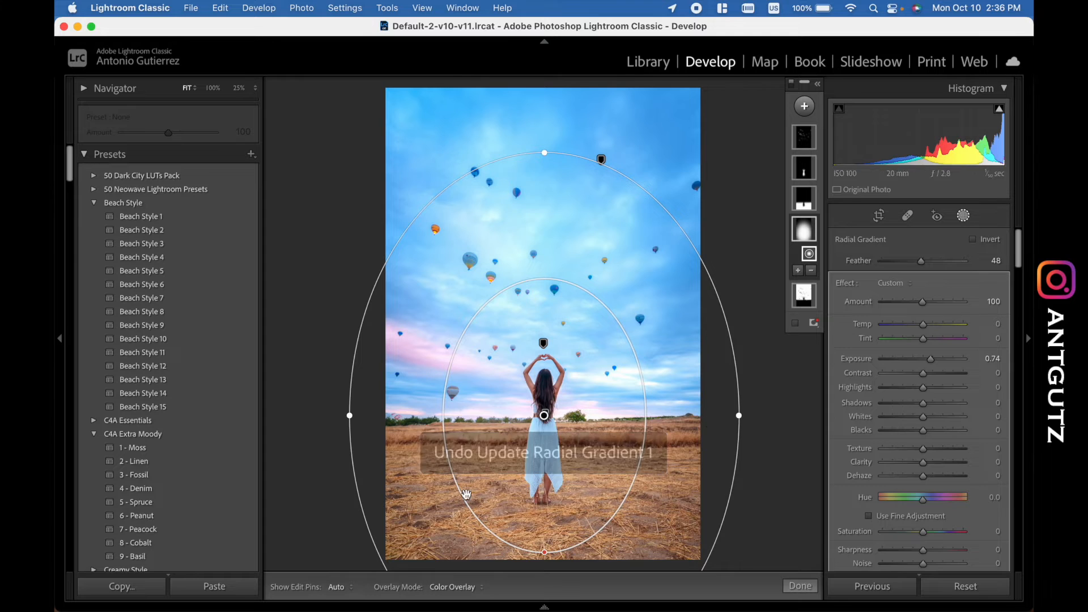
- Duplicate and invert the sky mask to cover the ground, woman and balloons
click(805, 139)
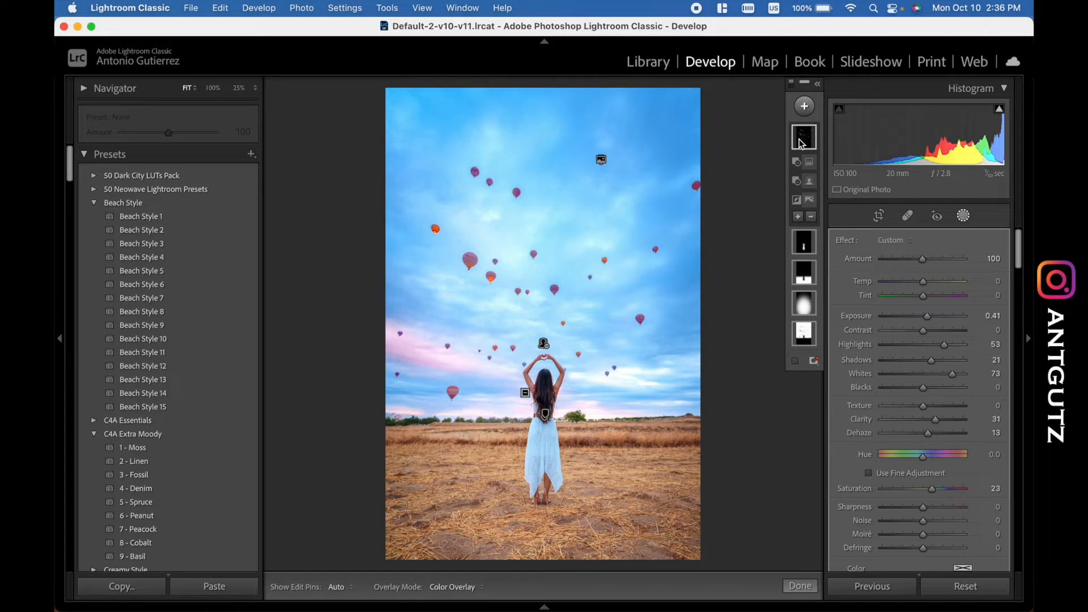
click(806, 339)
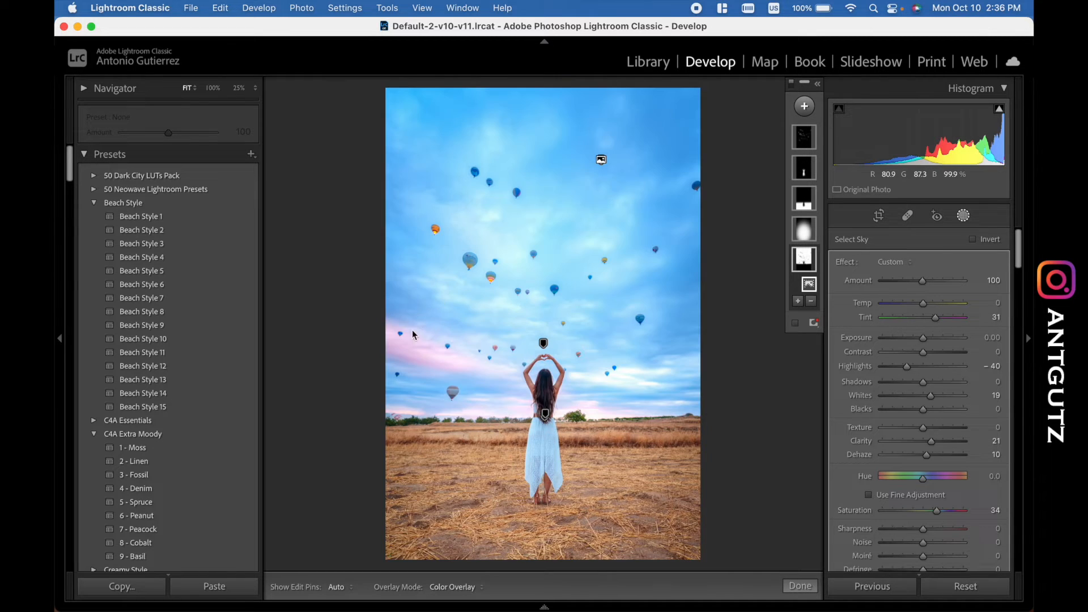
right_click(804, 261)
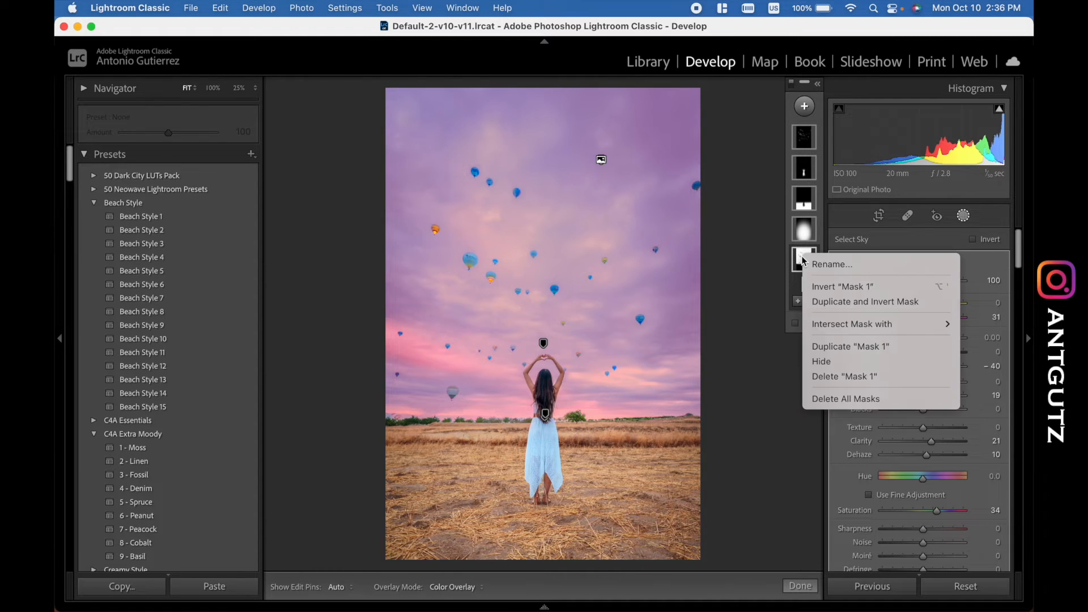
click(828, 309)
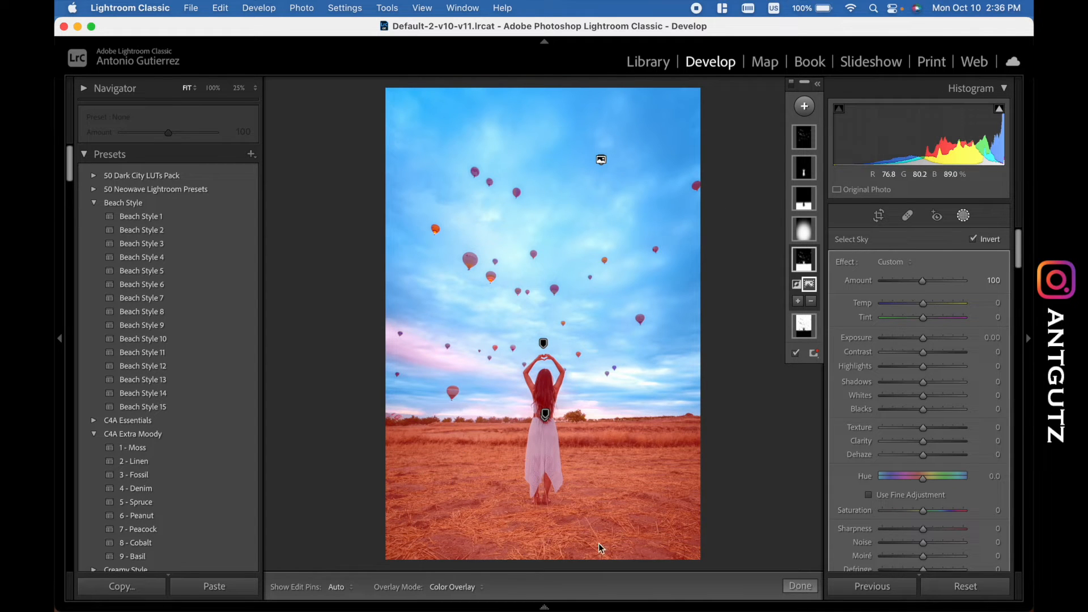
- Try the photo without the balloon mask by deleting it, undo the deletion, and reselect the mask to examine its adjustments
click(805, 139)
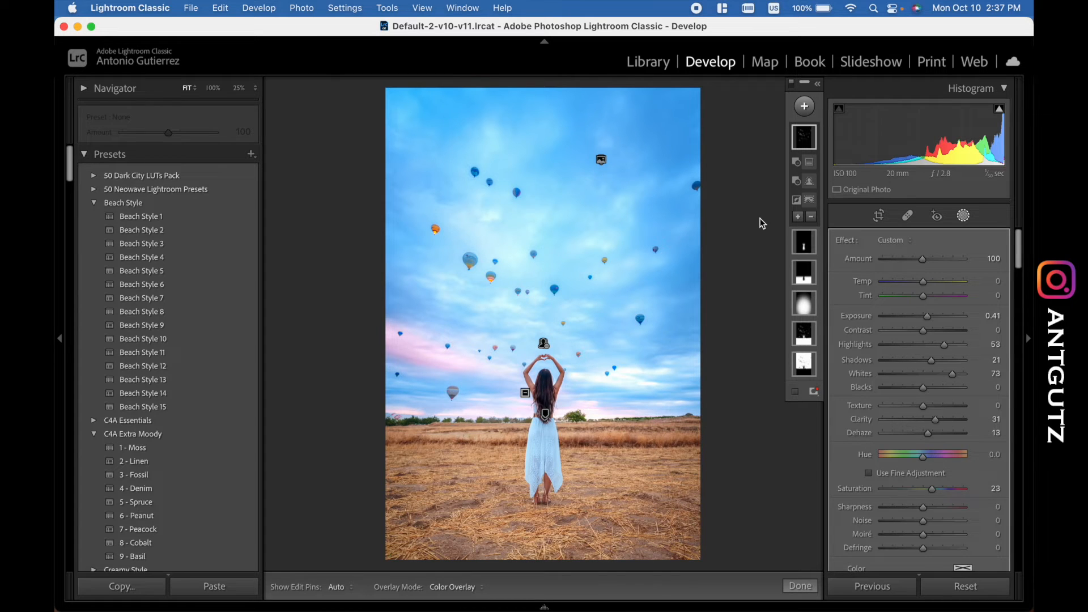
key(Delete)
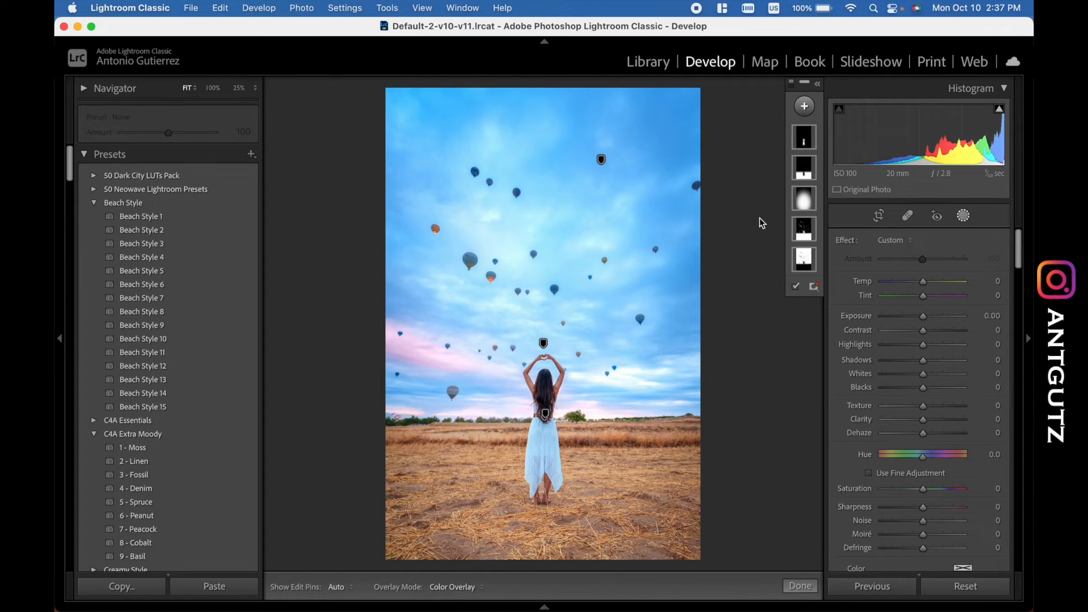
key(super+z)
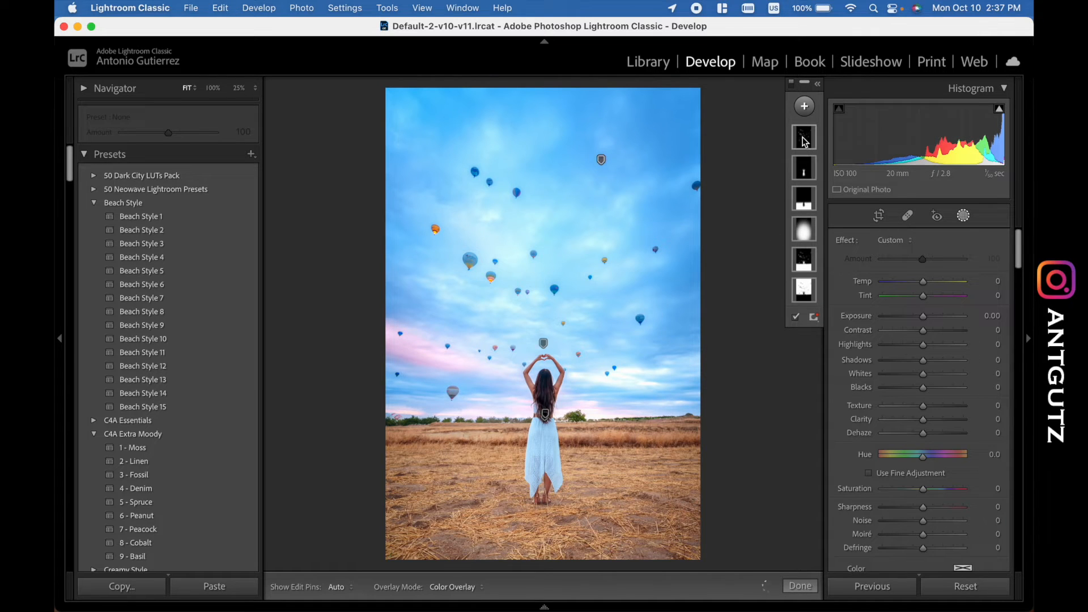
click(805, 141)
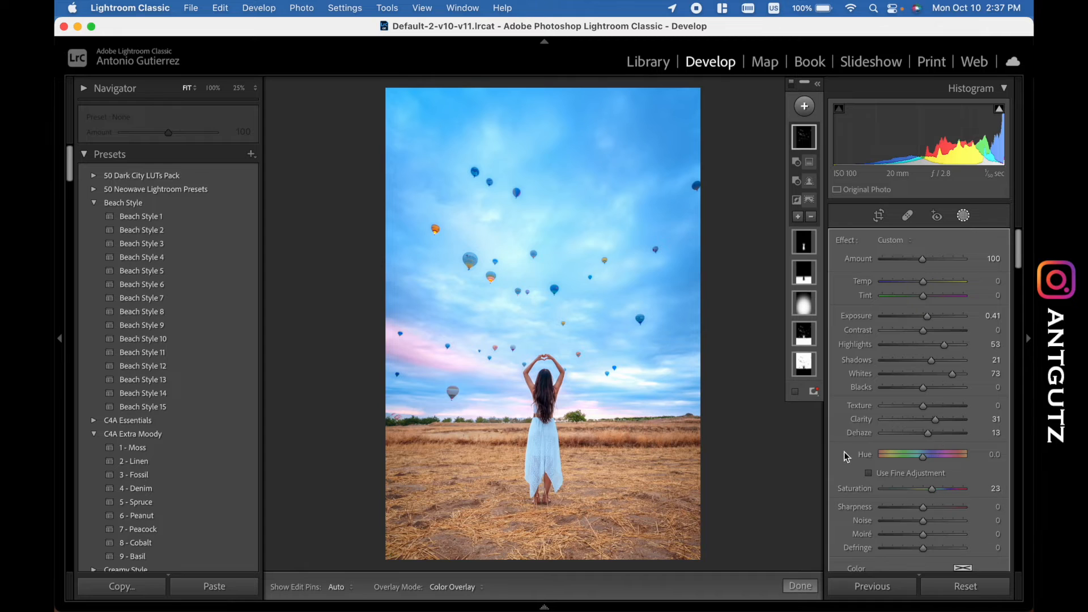
mouse_move(740, 442)
- Try the photo without the sky selection by deleting it from the sky mask, and undo the deletion
click(803, 365)
key(BackSpace)
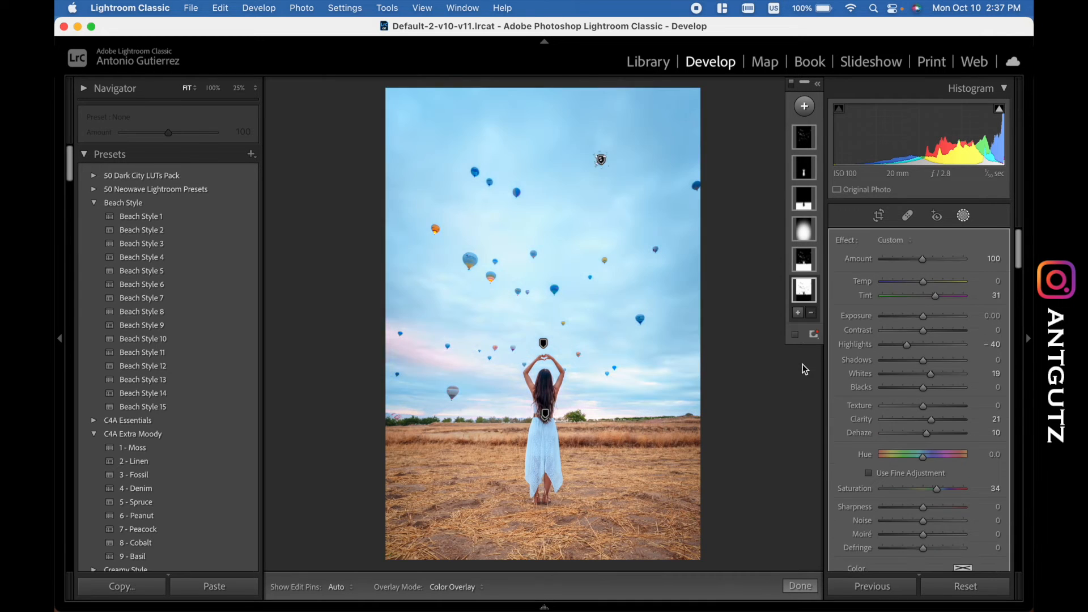
key(super+z)
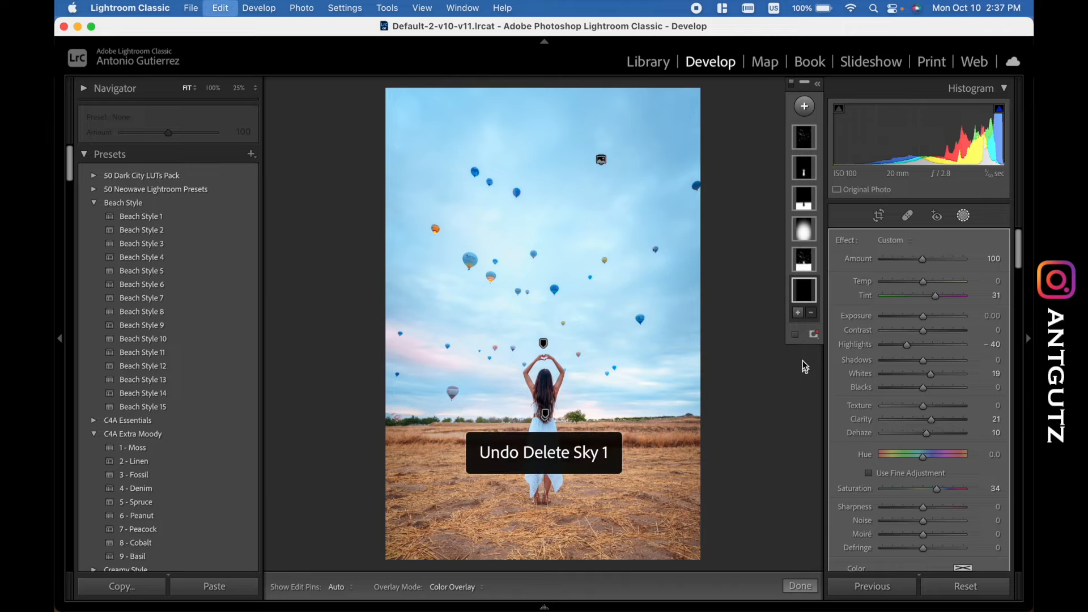
- Delete the inverted duplicate of the sky mask and finish masking
click(805, 262)
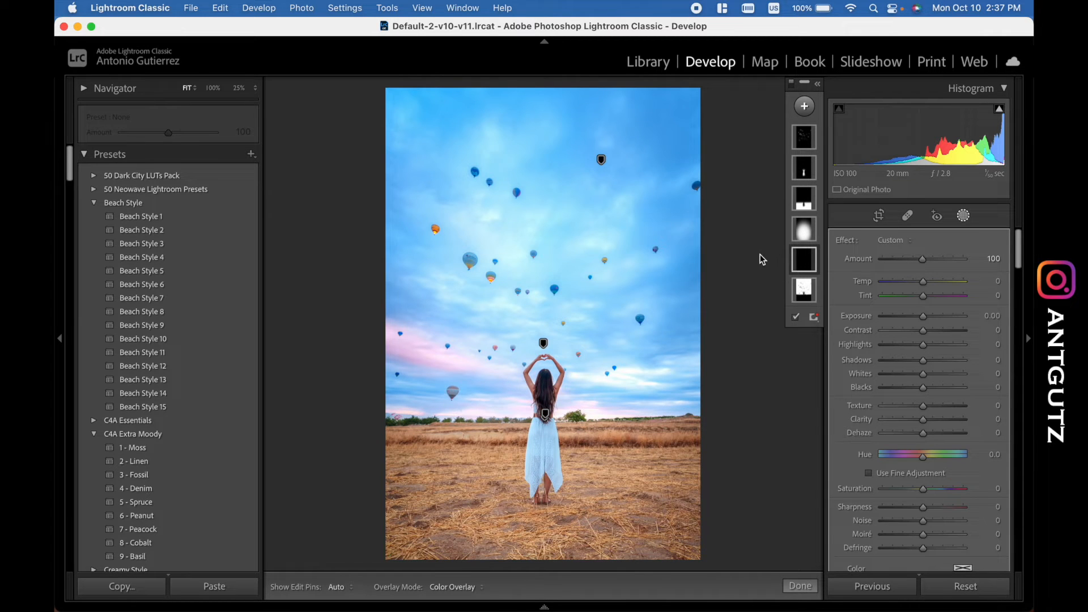
key(Delete)
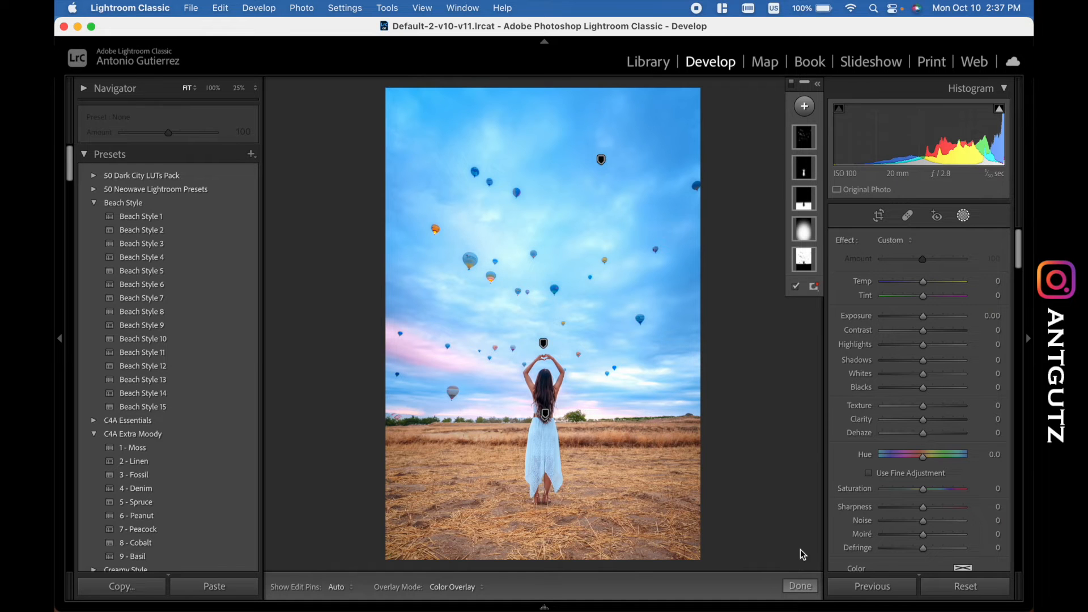
click(800, 586)
- Compare the photo with the Blue Primary calibration's Saturation and Hue each reset to 0, undoing each reset
scroll(914, 384, down, 20)
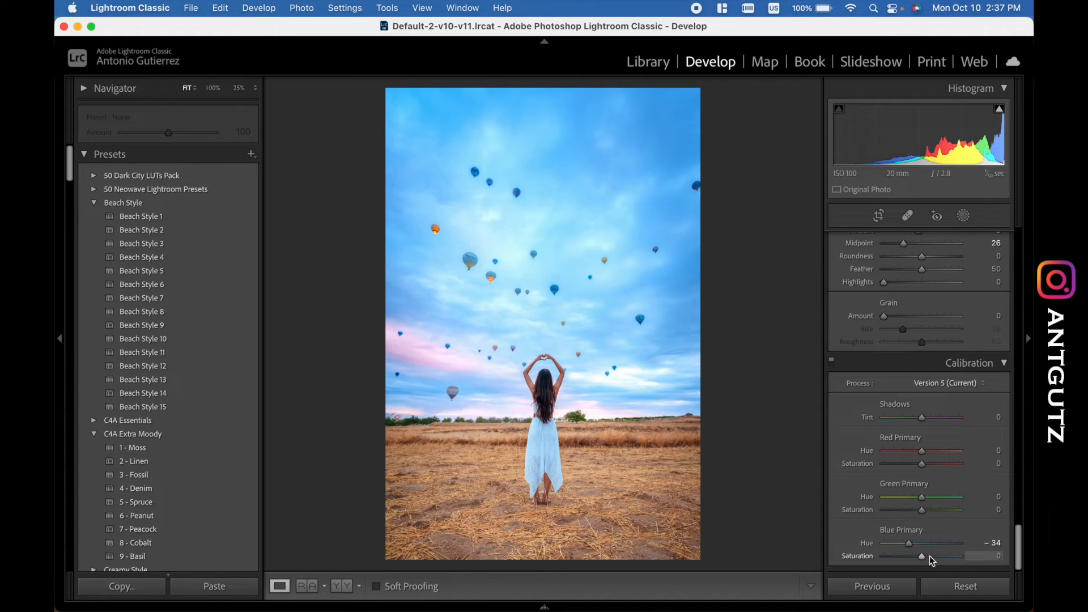
key(super+z)
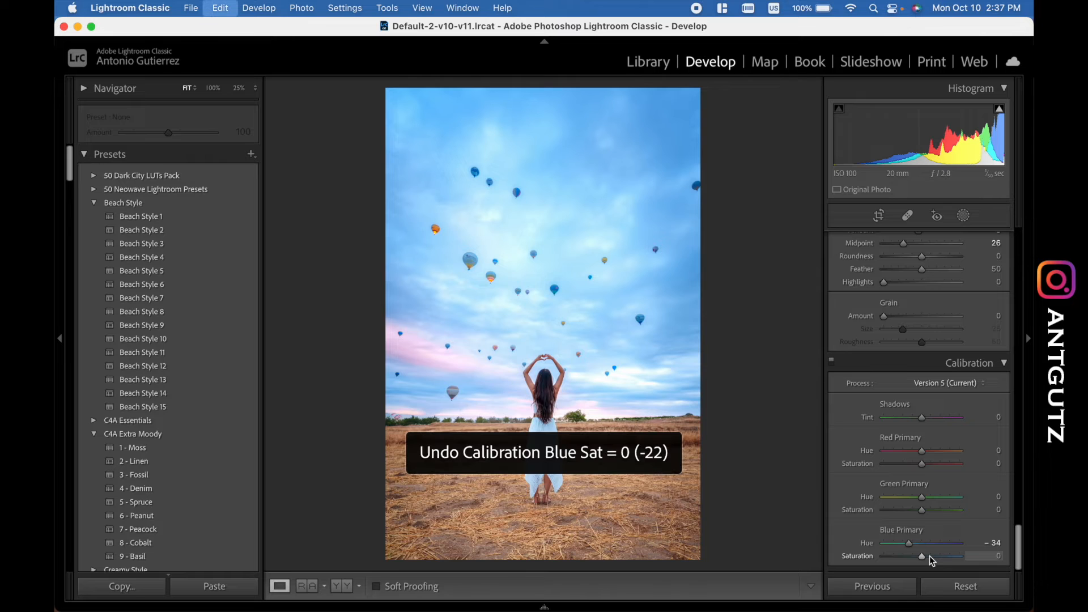
key(super+shift+z)
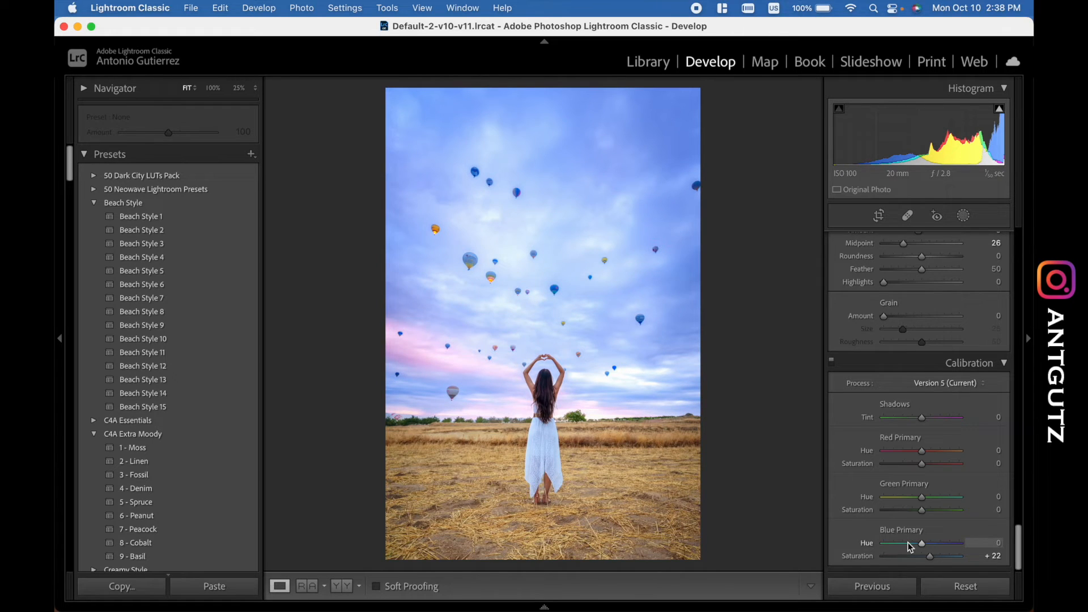
key(super+z)
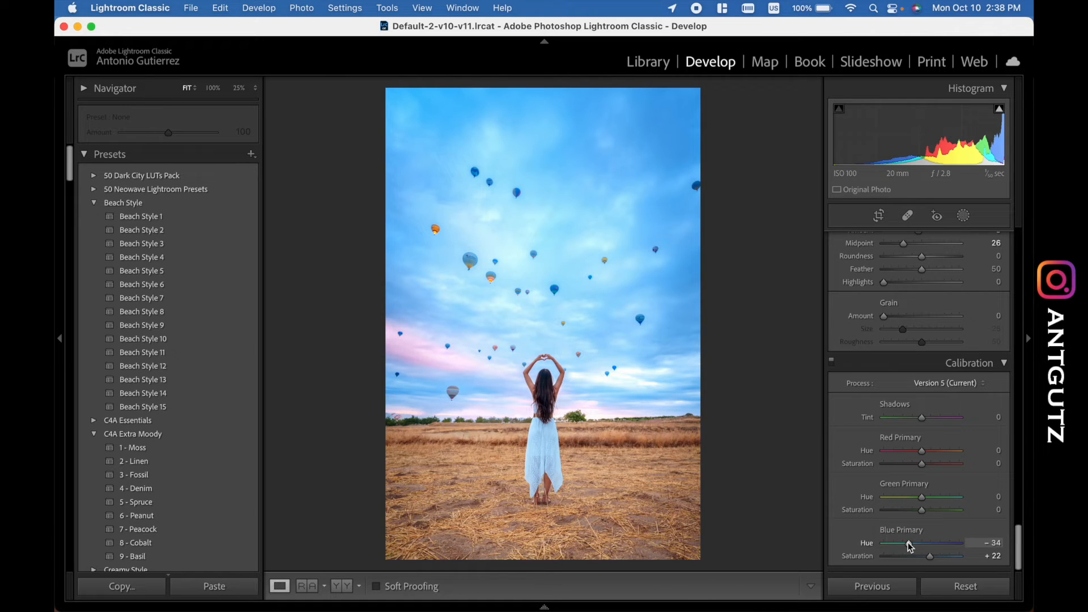
scroll(909, 467, up, 5)
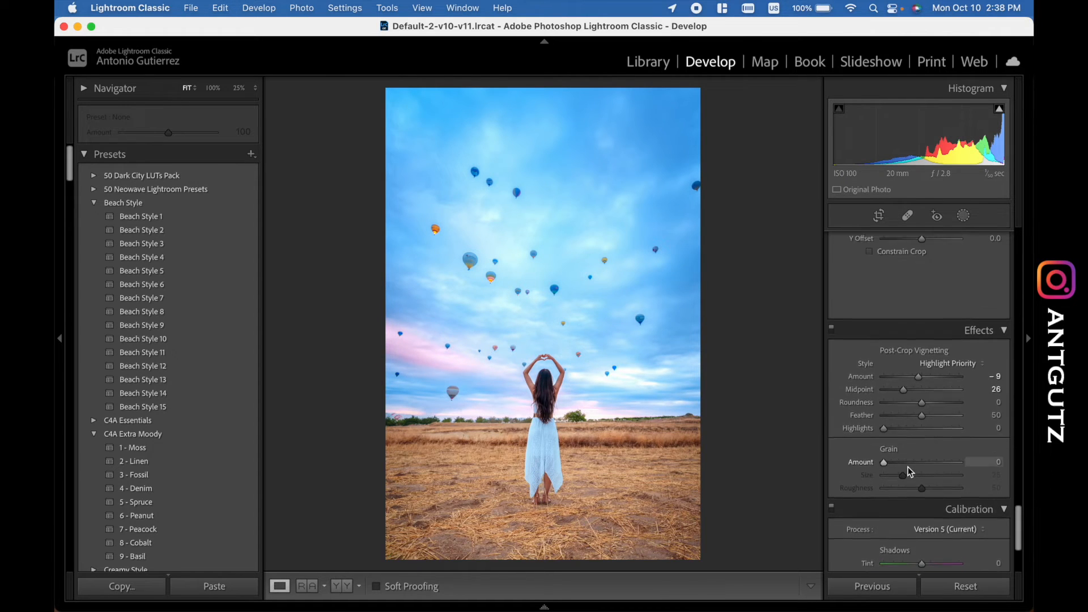
- Compare the photo with the post-crop vignette effects switched off and back on
click(831, 337)
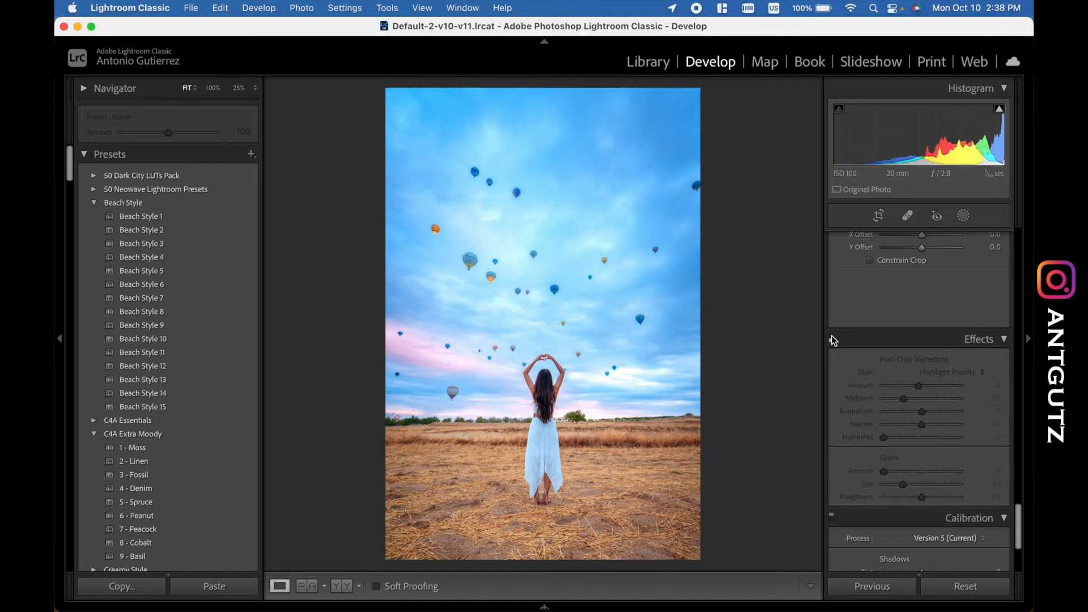
click(831, 337)
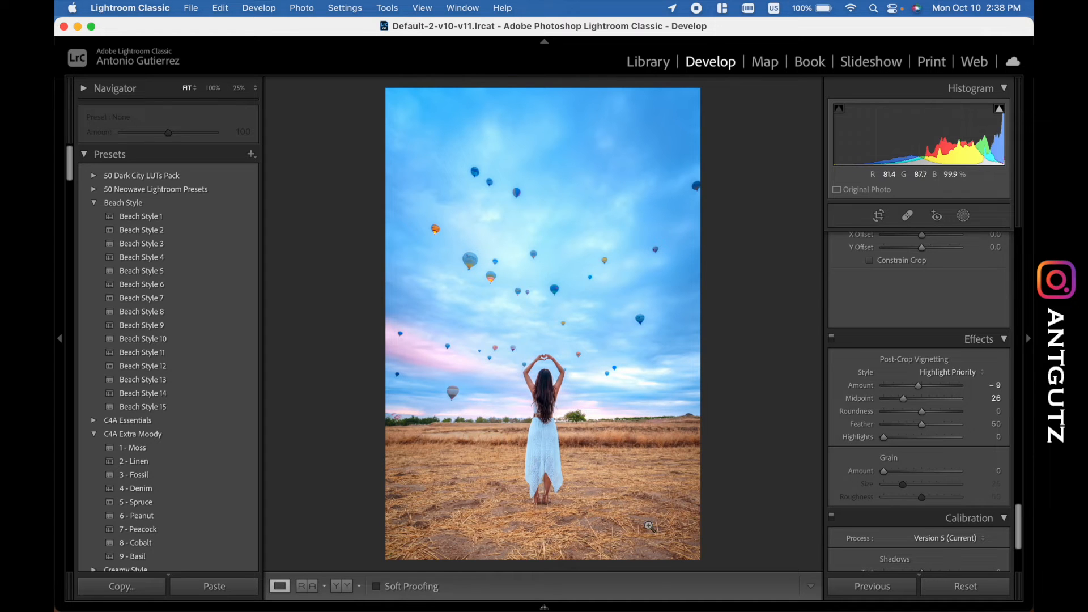
- Set the color mixer's Orange saturation to +16 and Blue saturation to +11
scroll(900, 424, up, 3)
scroll(898, 419, up, 10)
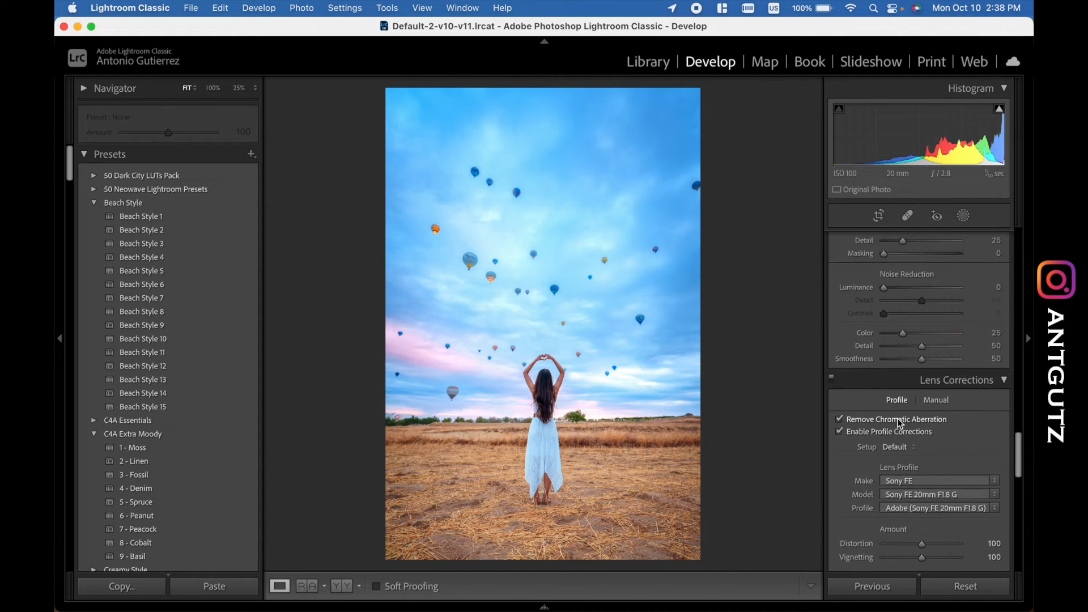
scroll(897, 419, up, 10)
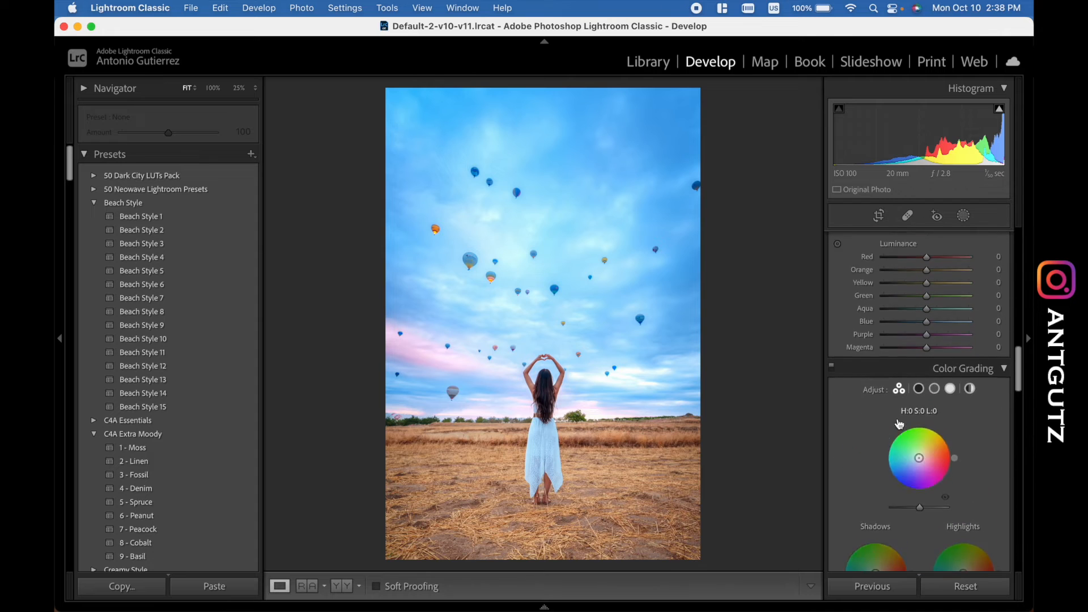
scroll(897, 418, up, 2)
scroll(897, 418, down, 5)
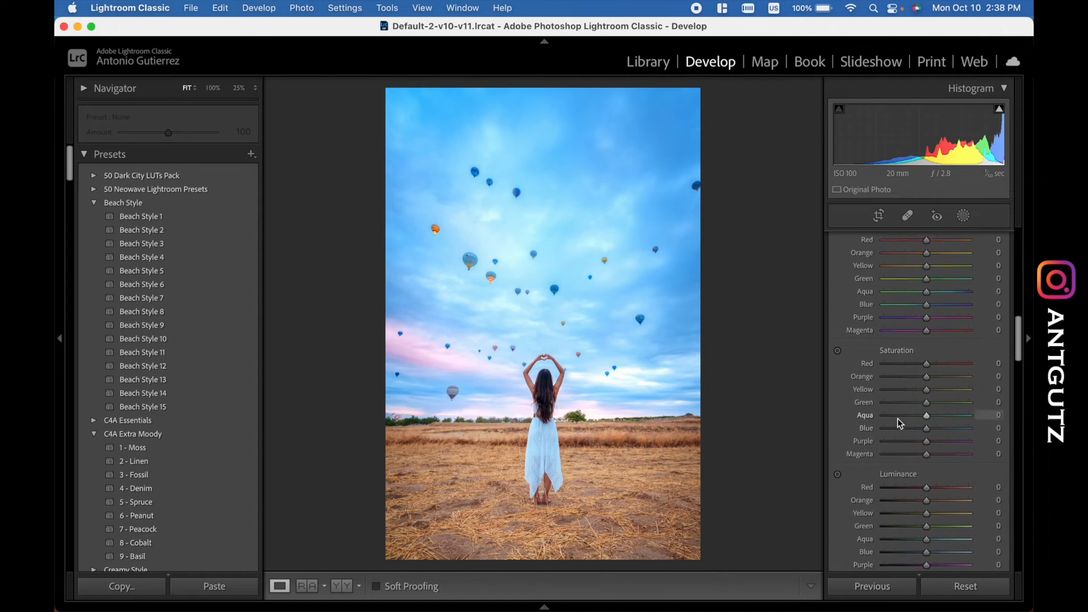
scroll(898, 418, up, 6)
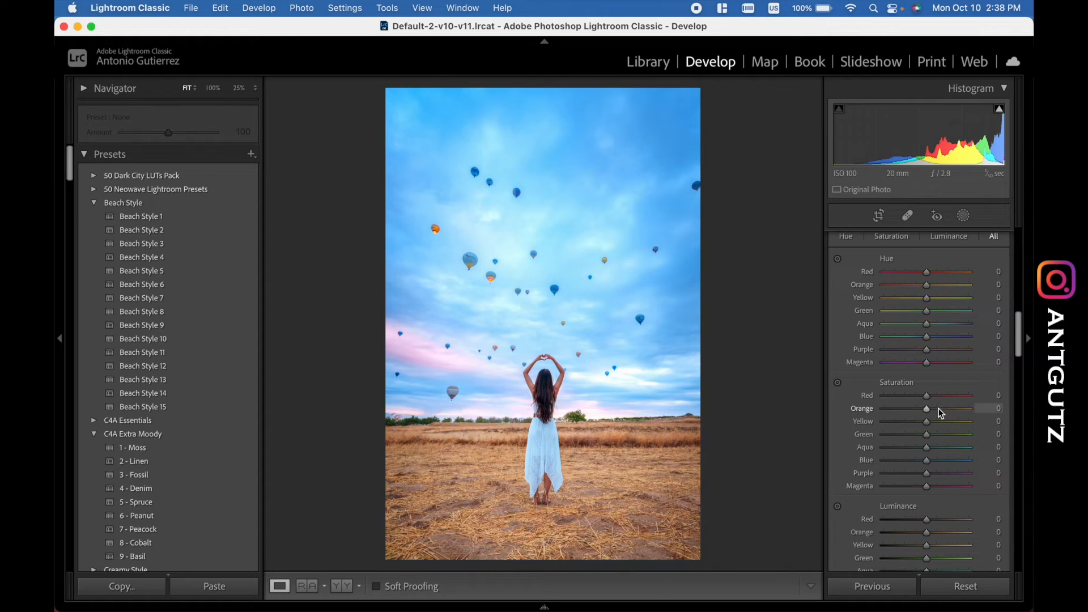
click(938, 409)
drag(939, 413, 936, 414)
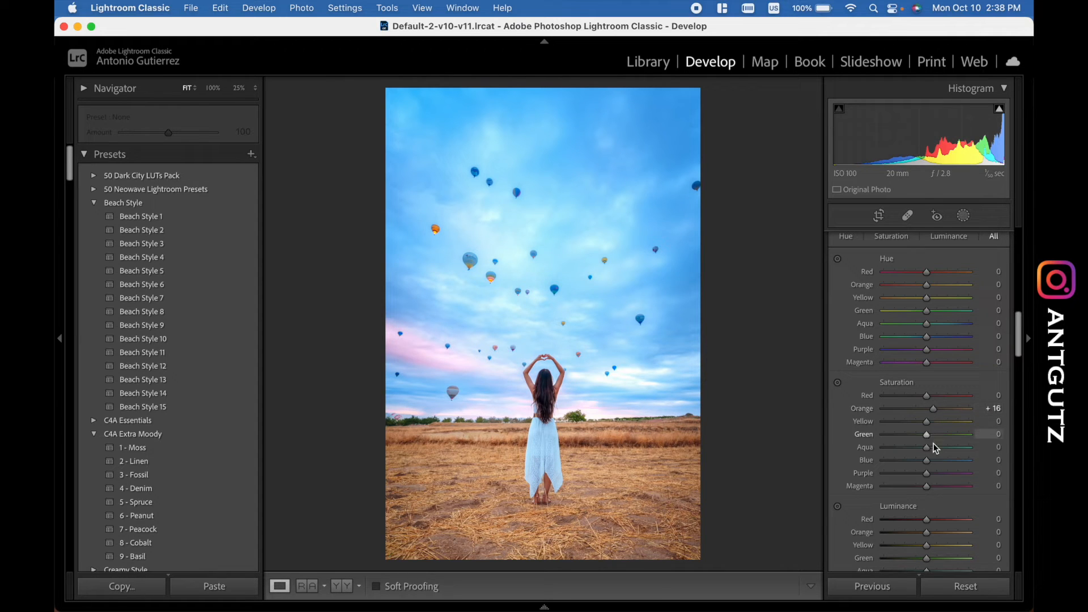
mouse_move(927, 461)
mouse_down()
mouse_move(947, 463)
mouse_move(932, 464)
mouse_up()
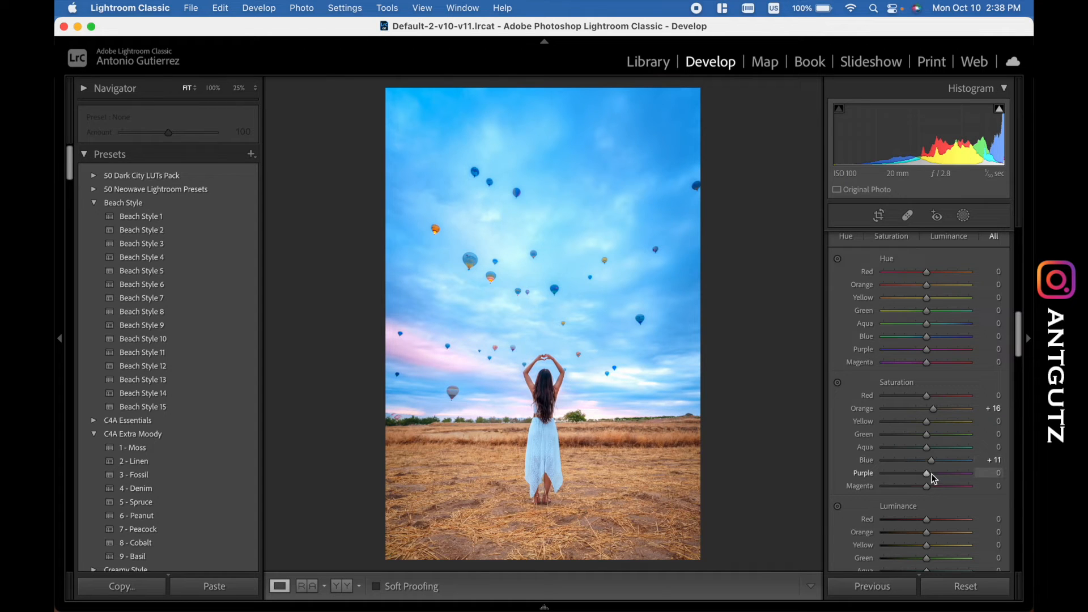
- Compare the edited photo repeatedly with its unedited before version
scroll(932, 475, down, 5)
scroll(933, 481, down, 1)
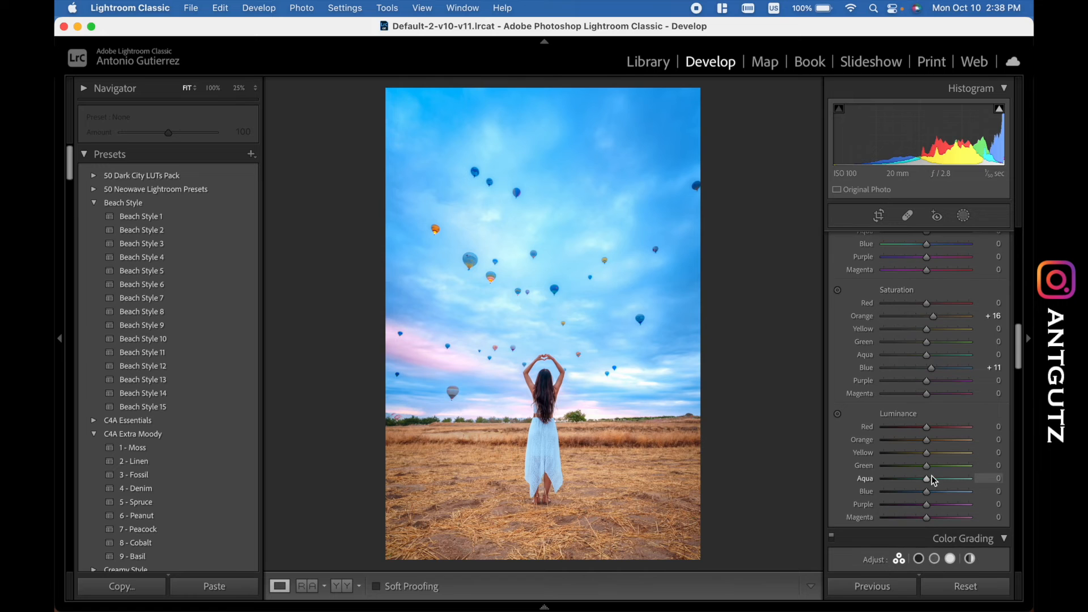
key(backslash)
key(backslash)
key(backslash)
key(backslash)
key(backslash)
key(backslash)
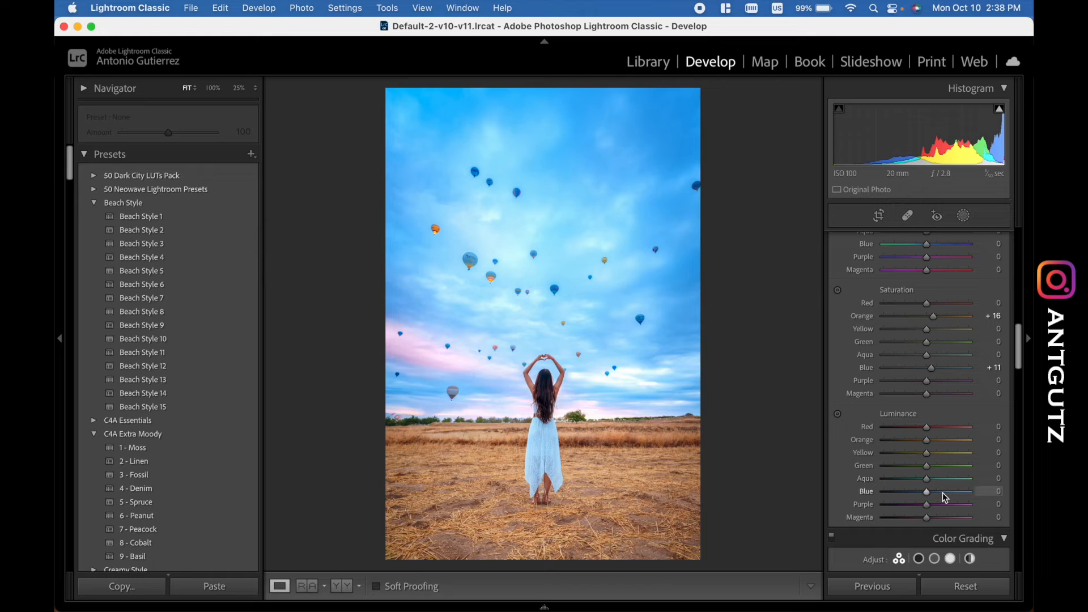
key(backslash)
key(backslash)
- Add a new brush mask for the woman's dress, with brush size 9 and Temp 17
click(964, 215)
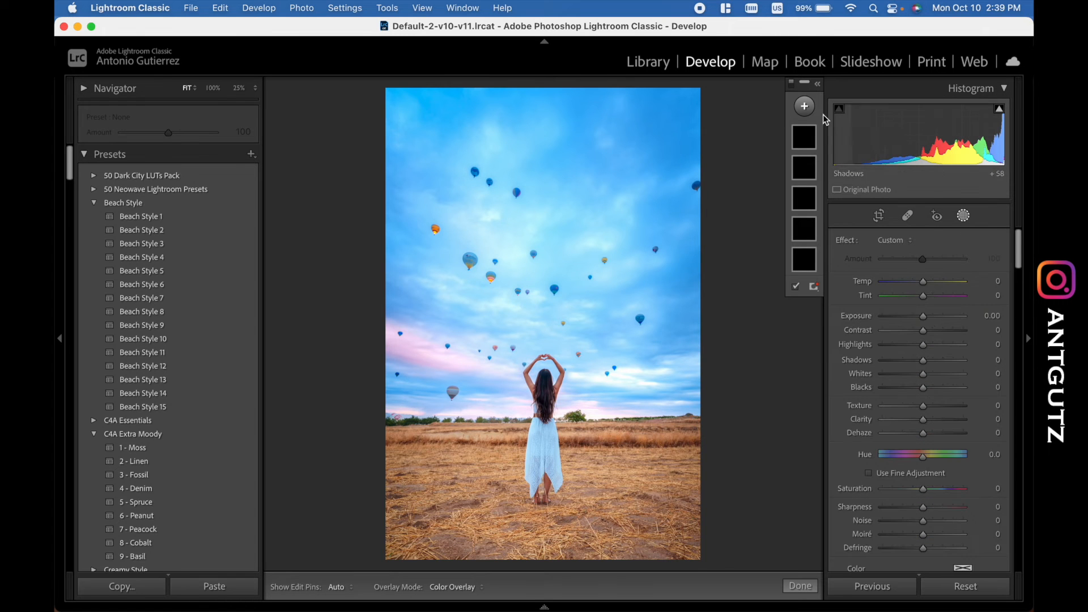
click(805, 106)
click(816, 172)
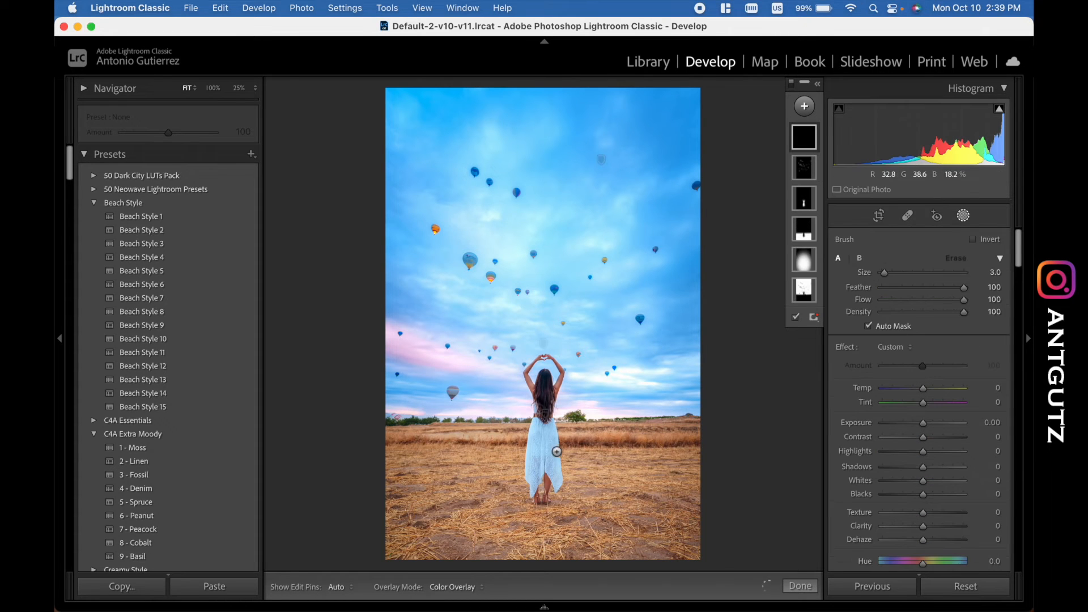
click(545, 453)
drag(555, 471, 552, 392)
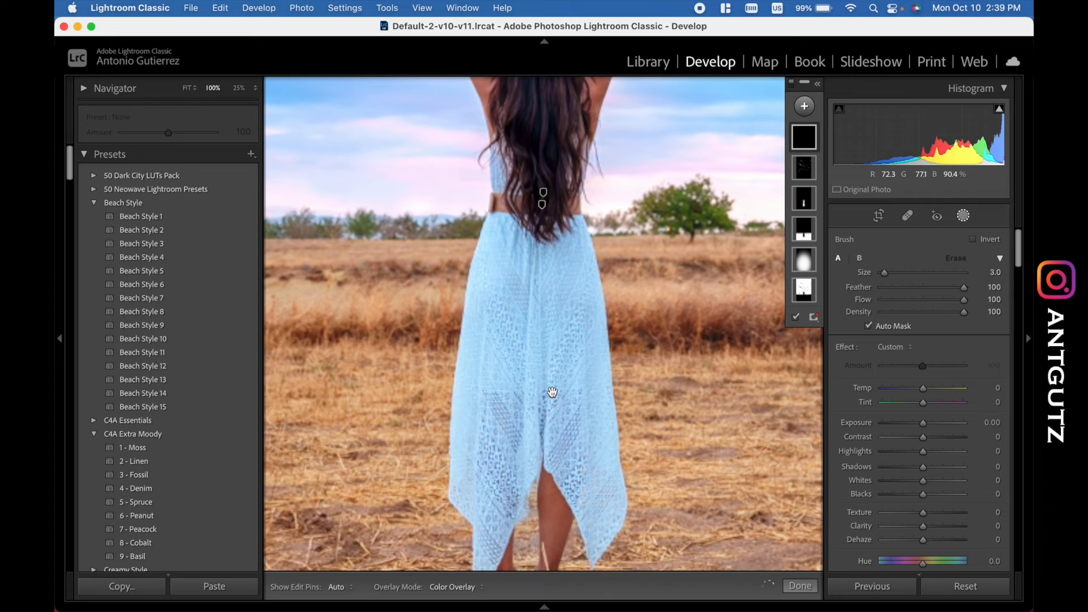
scroll(552, 393, up, 6)
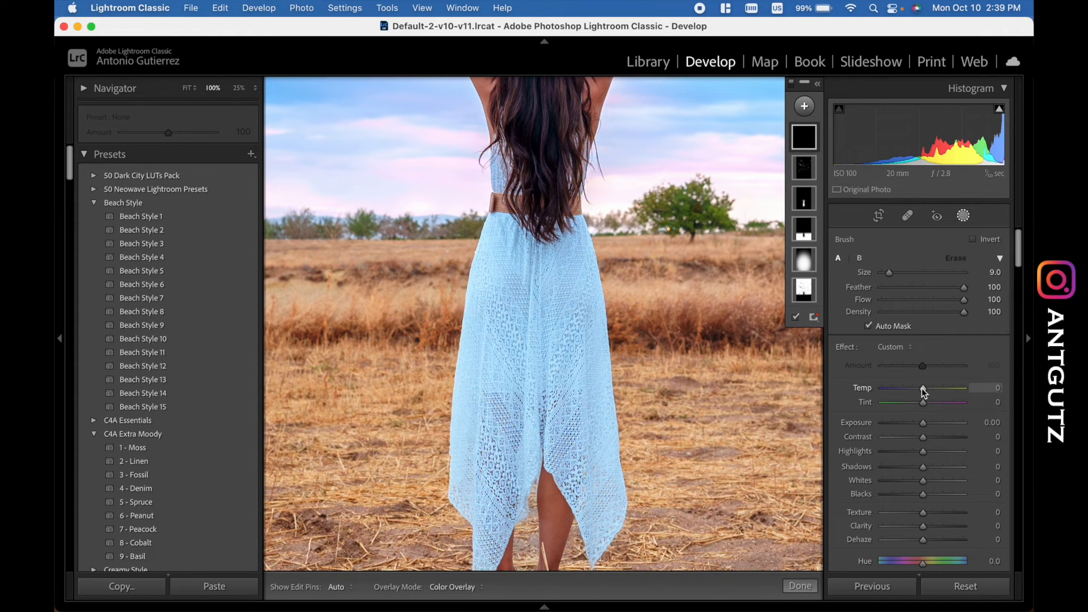
drag(924, 390, 930, 389)
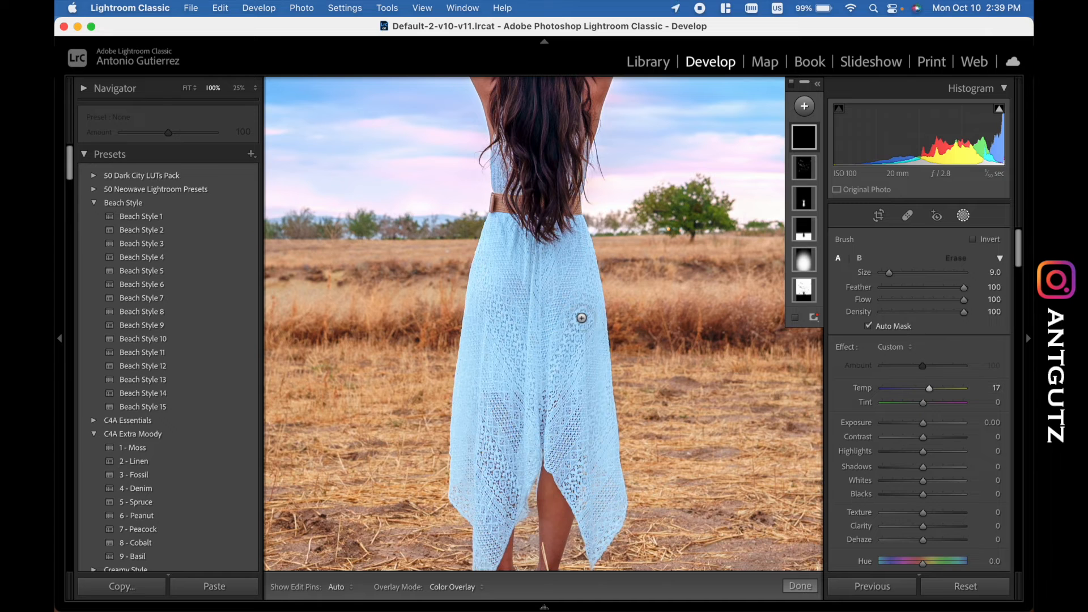
- Paint the brush mask over the dress's skirt from the waist to the hem, keeping Auto Mask on
key(h)
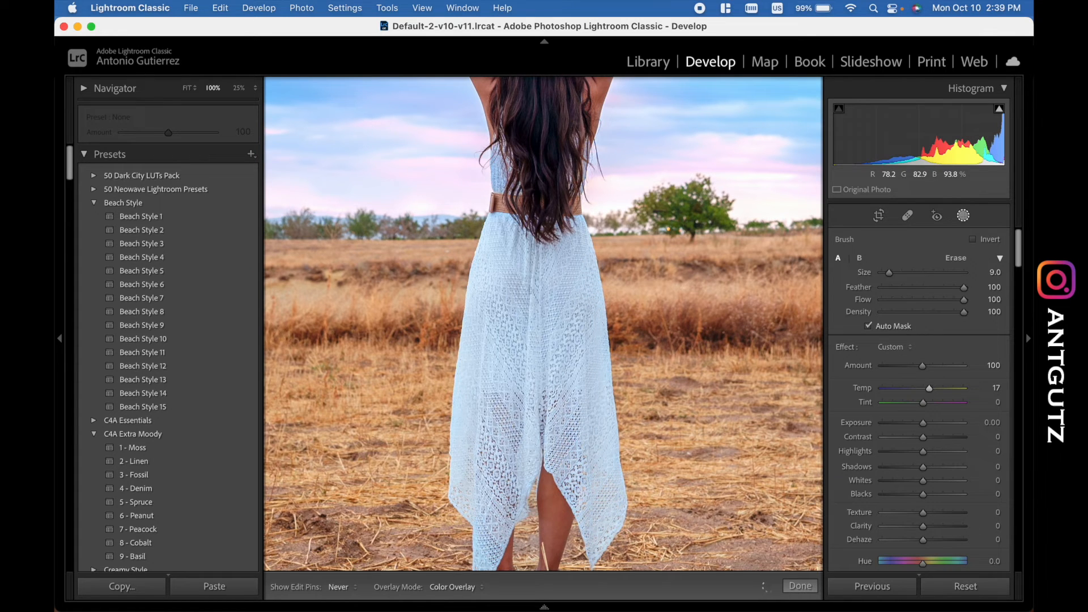
key(h)
drag(531, 403, 548, 304)
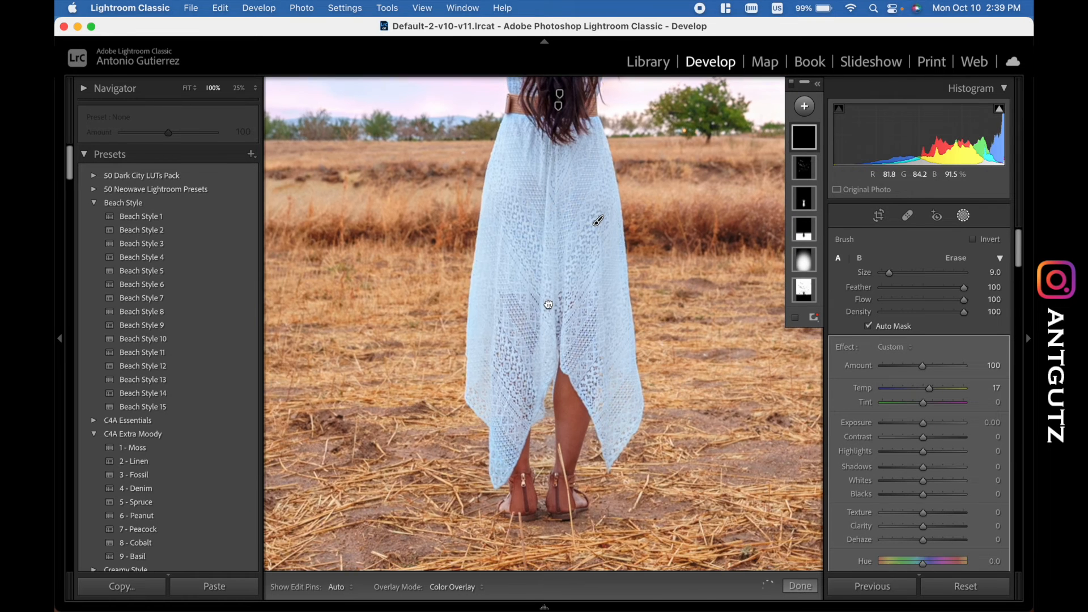
key(h)
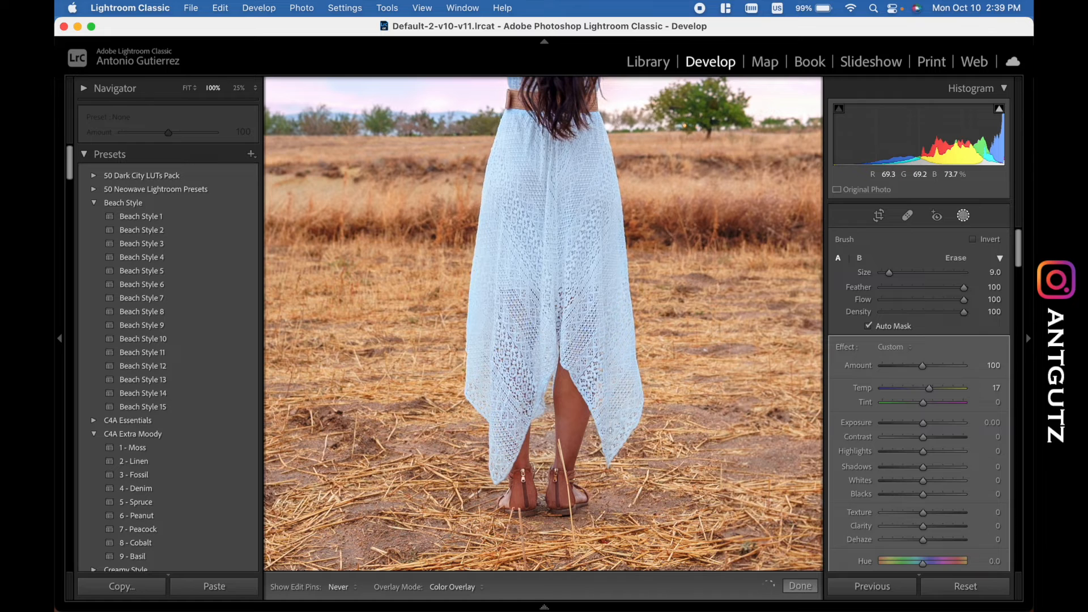
key(h)
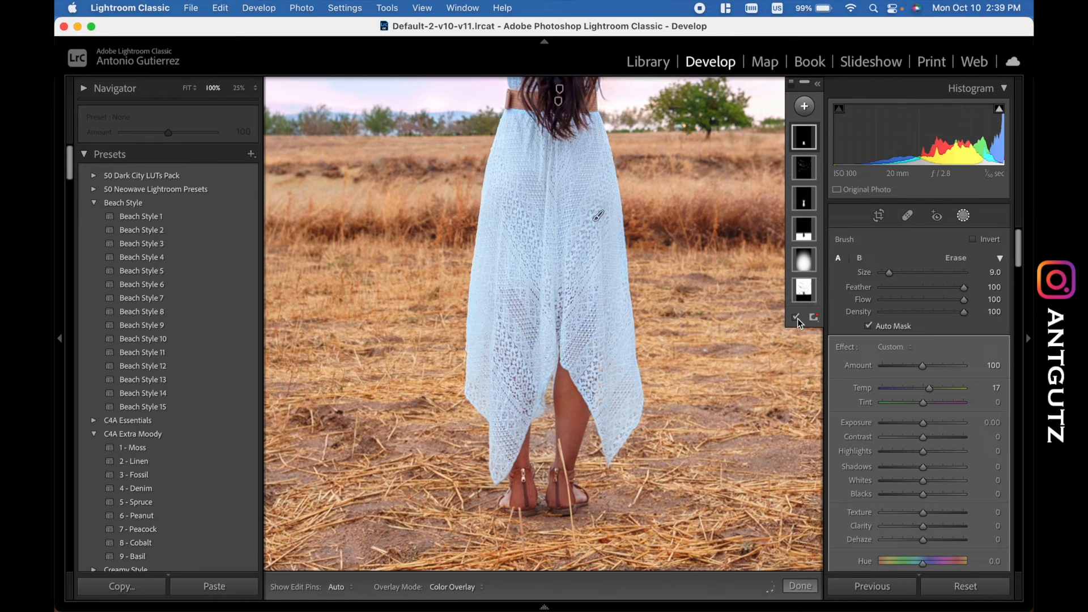
- Show the mask overlay and paint in the missed side edges and hem of the skirt
click(797, 318)
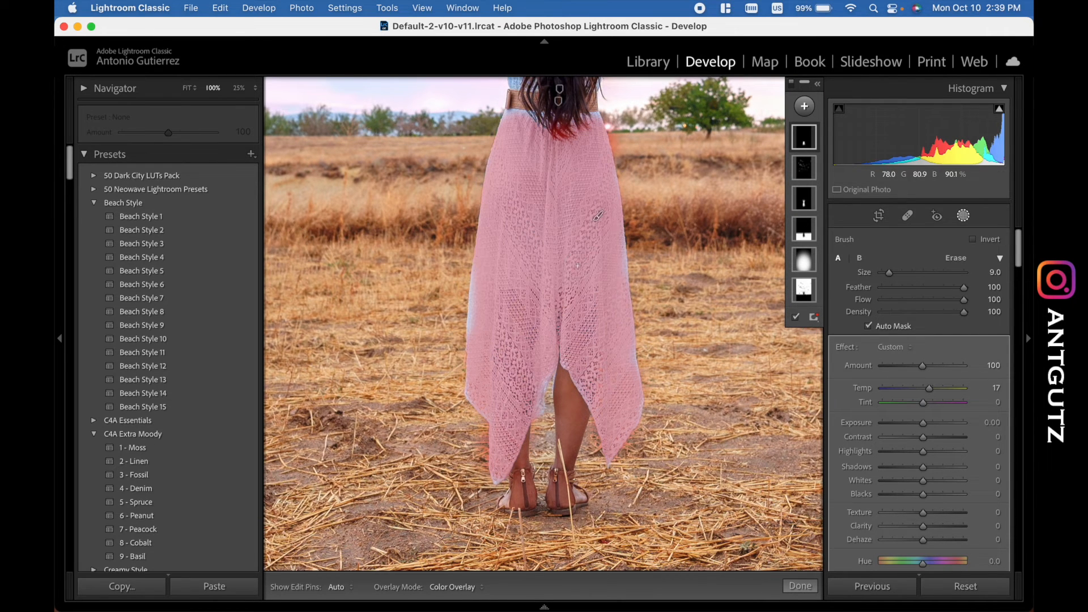
key(h)
drag(608, 248, 614, 284)
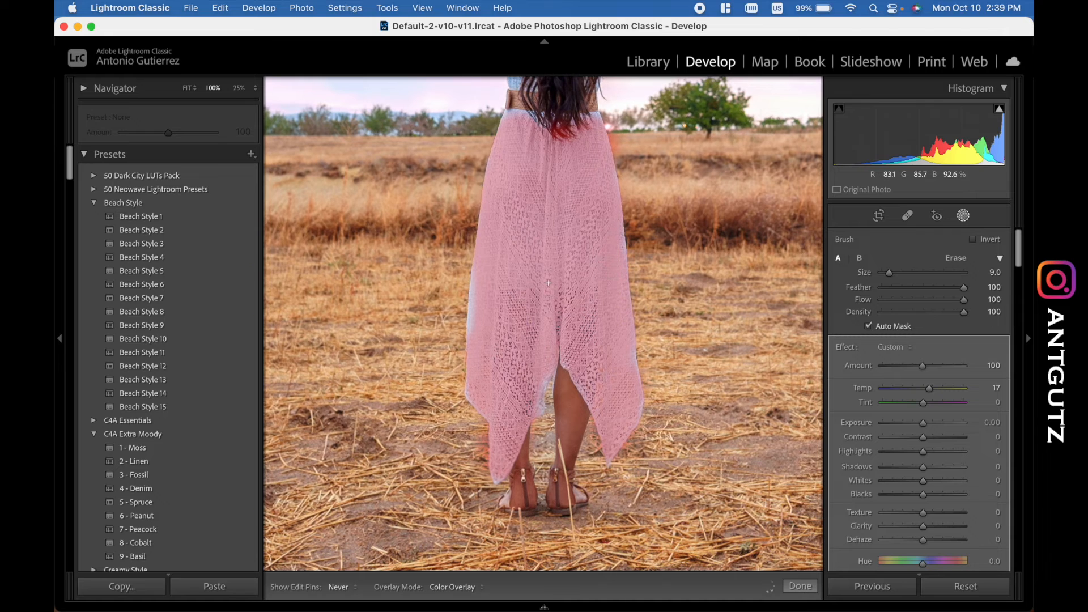
drag(486, 282, 484, 314)
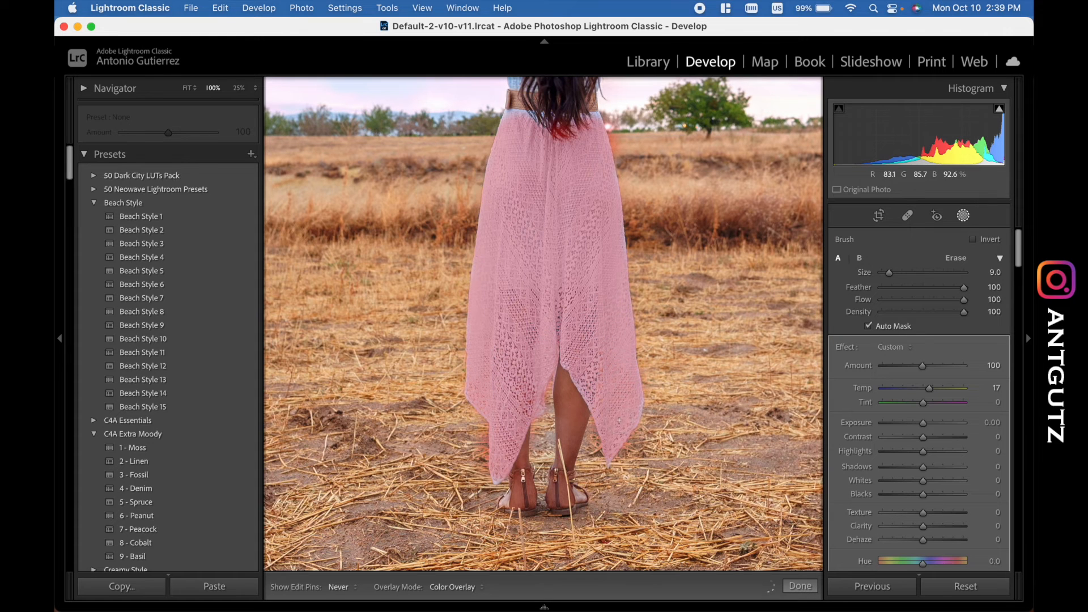
drag(605, 365, 600, 367)
drag(578, 254, 578, 403)
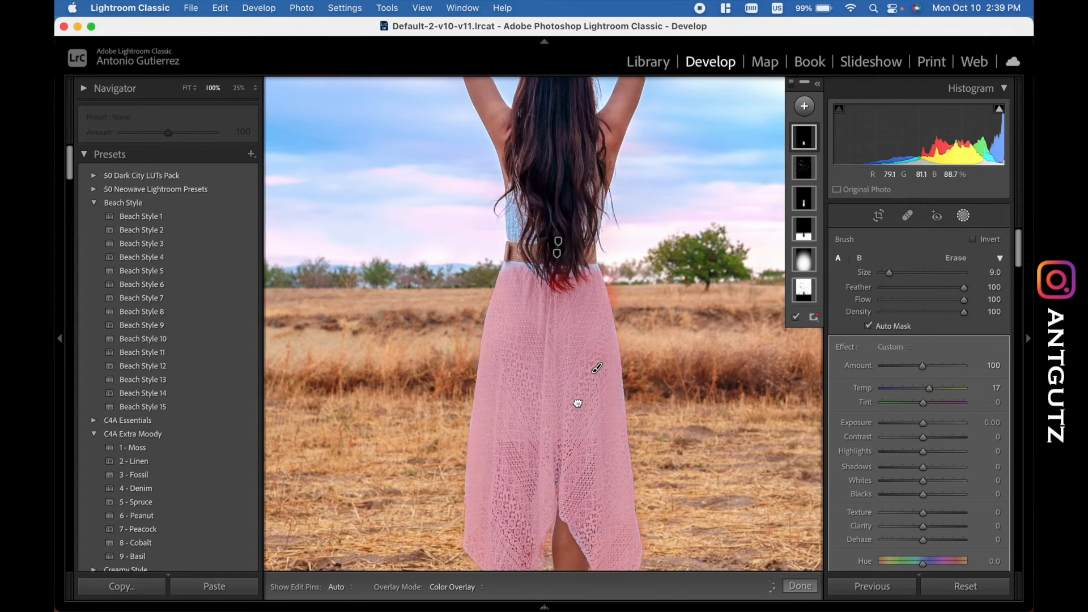
- Extend the brush mask over the dress's bodice and waist, reducing the brush size to 7 for the second side
key(h)
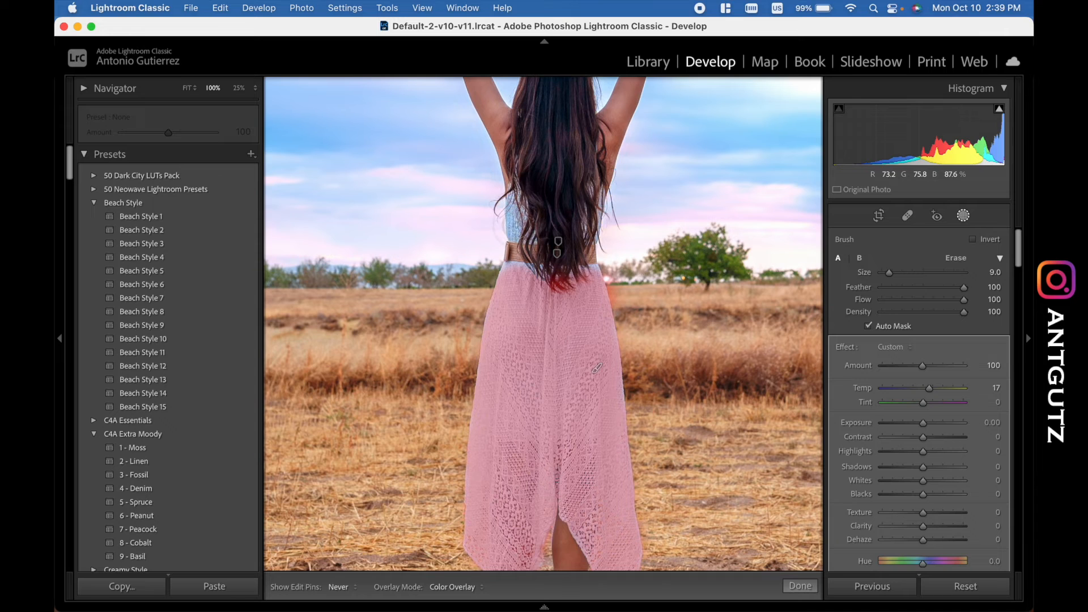
mouse_move(513, 219)
mouse_down()
mouse_move(526, 211)
mouse_move(541, 283)
mouse_up()
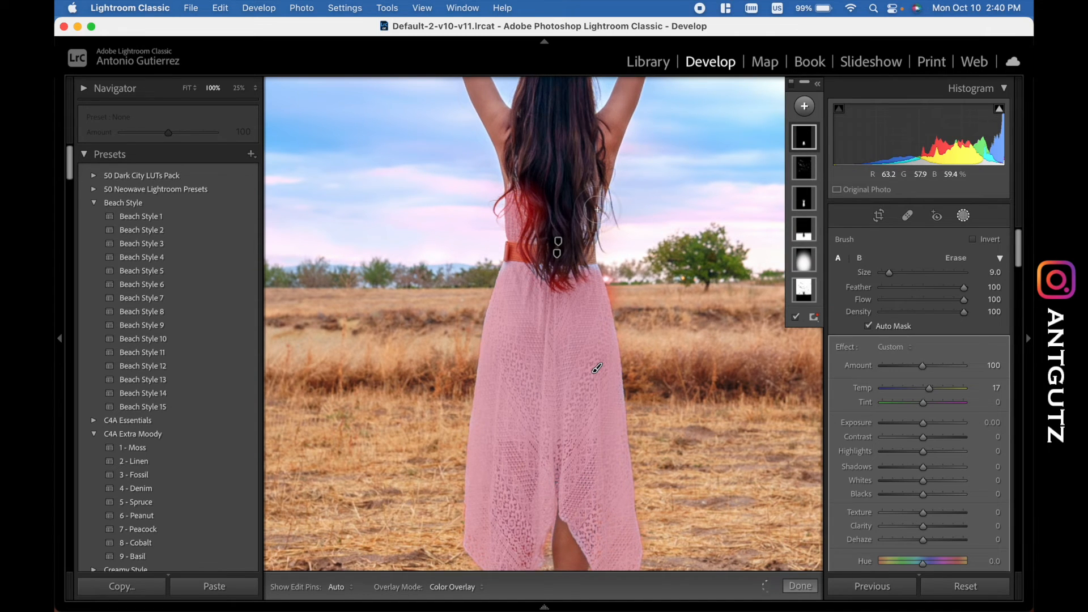
key(bracketleft)
key(bracketleft)
mouse_move(592, 194)
mouse_down()
mouse_move(593, 286)
mouse_move(587, 241)
mouse_up()
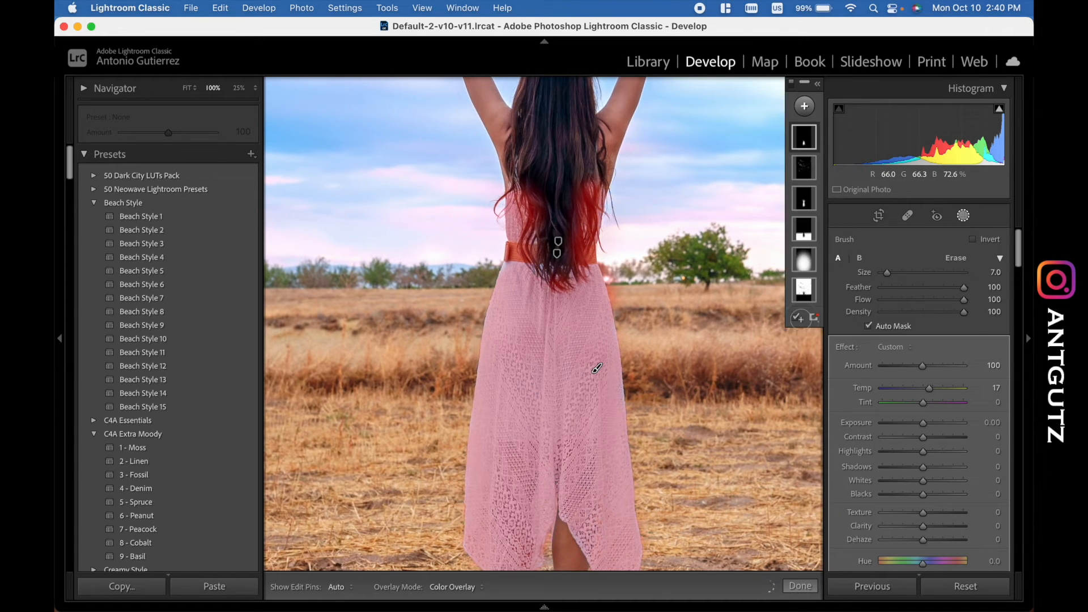
- Hide the mask overlay and set the dress mask's Temp to 31 to neutralize the blue cast
click(796, 318)
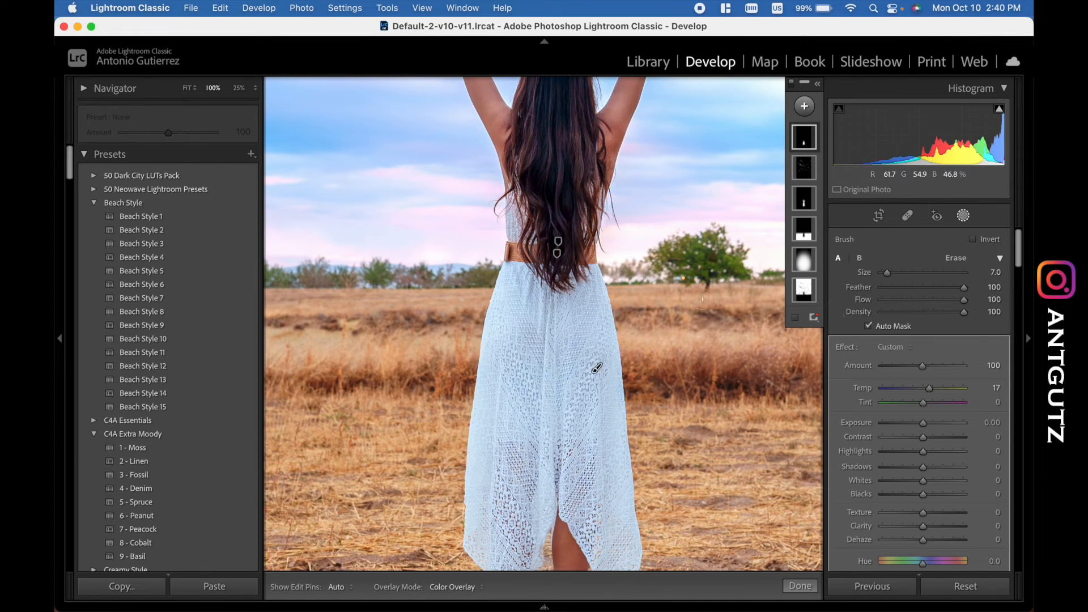
double_click(930, 389)
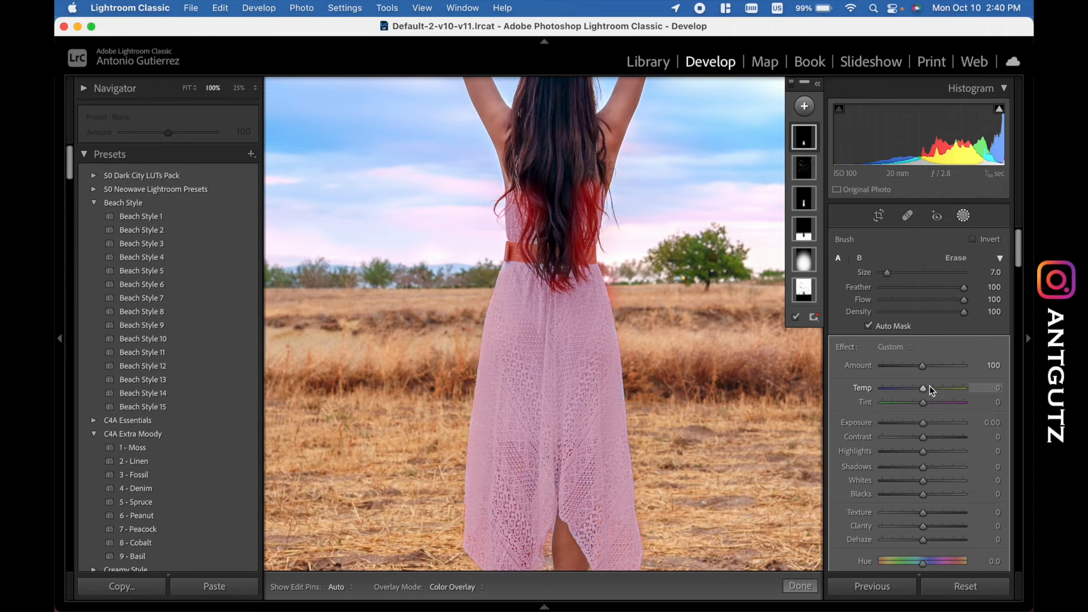
drag(924, 389, 937, 394)
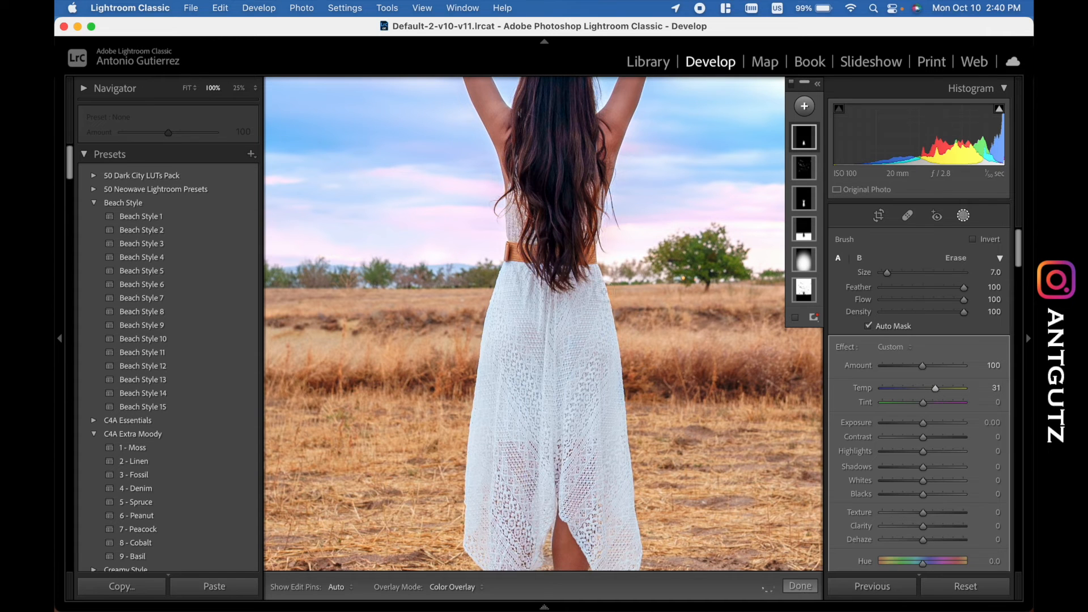
drag(590, 364, 598, 223)
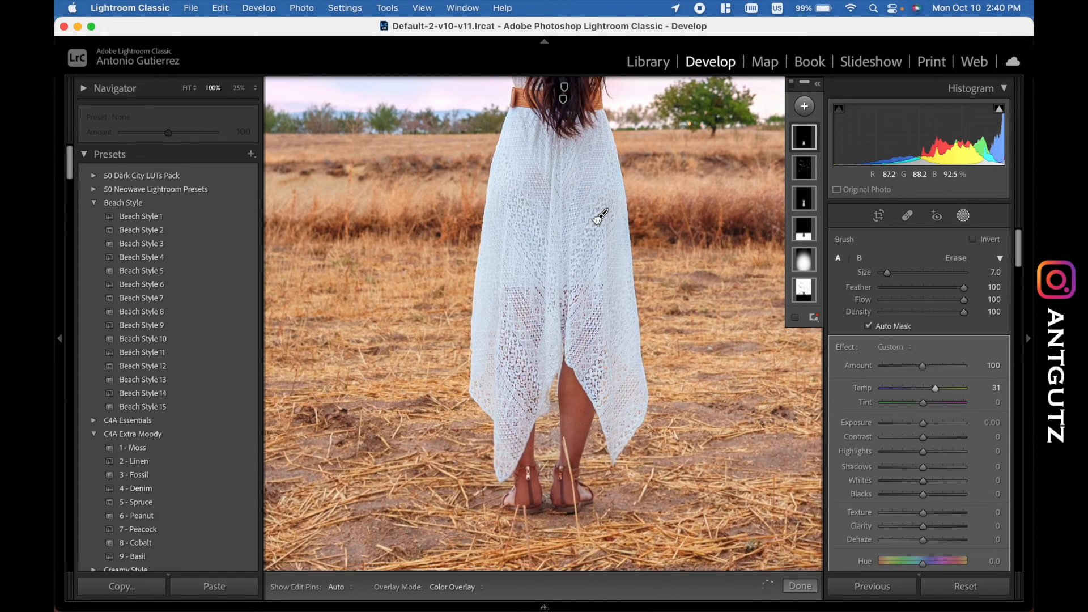
click(573, 239)
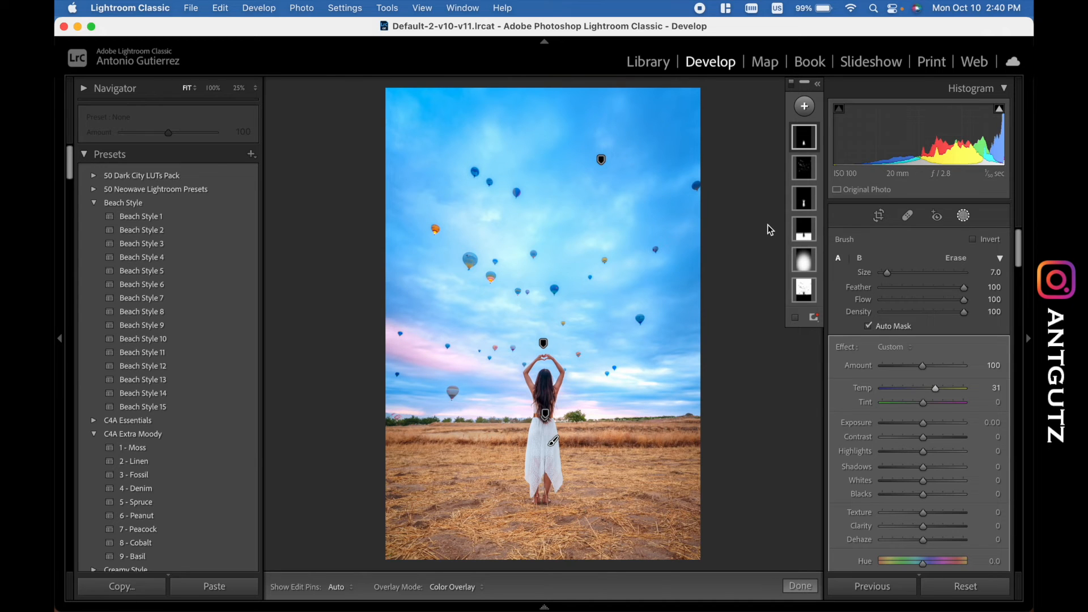
- Try the photo without the dress brush by deleting it, undo the deletion, and close masking
click(805, 137)
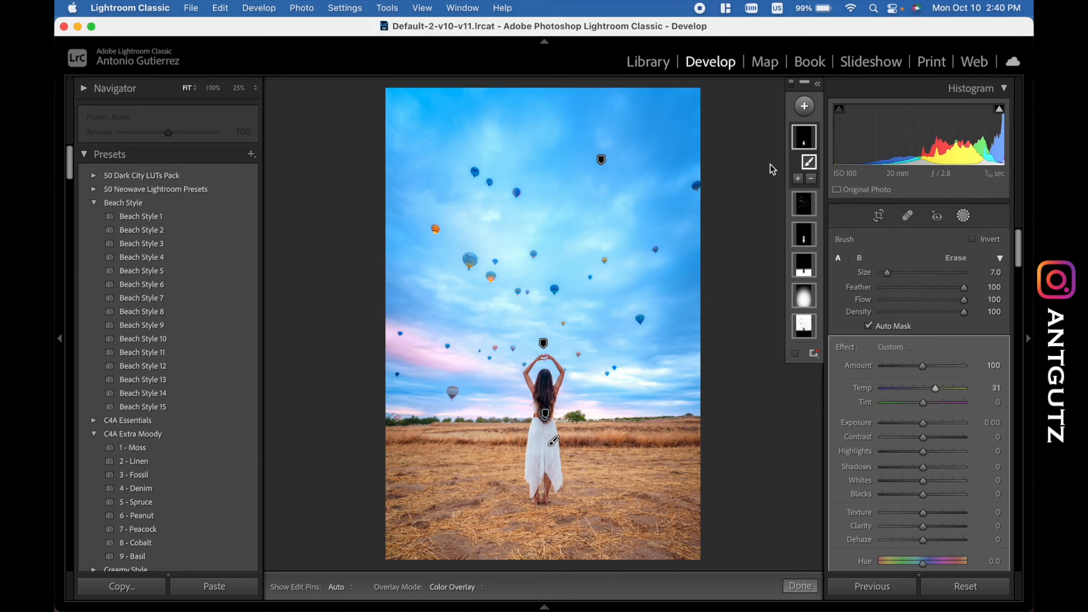
key(Delete)
key(super+z)
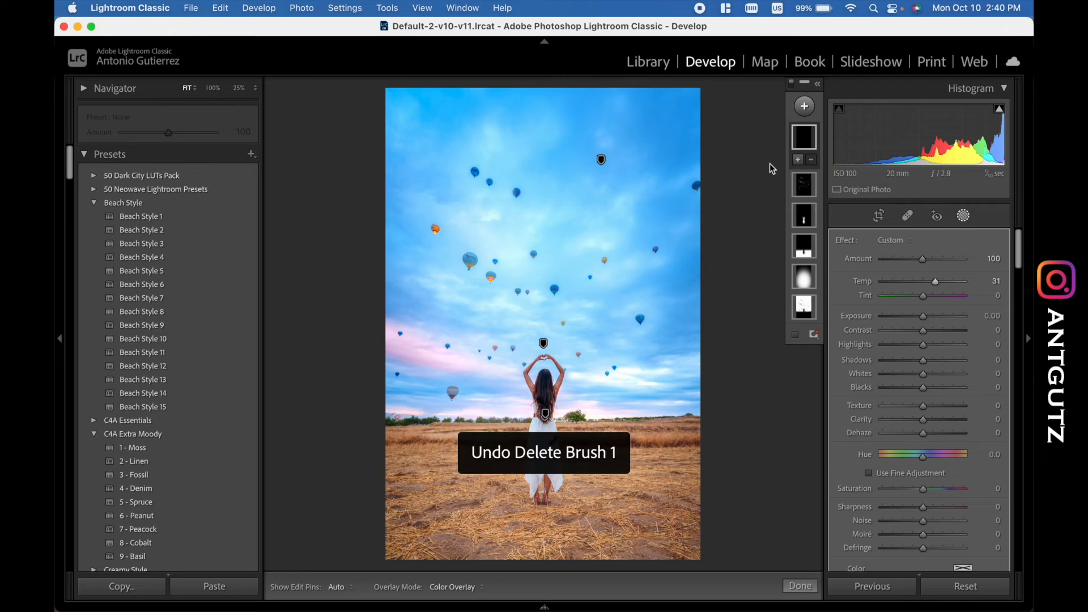
key(shift+w)
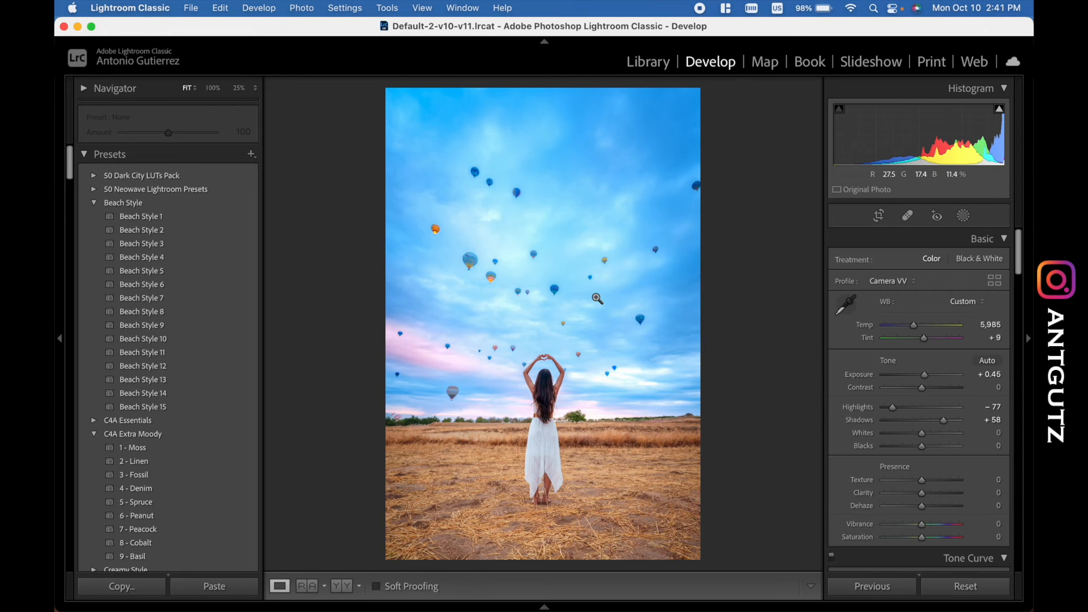
- Examine the woman's hair, arms and dress at 100% zoom
click(536, 375)
drag(594, 388, 580, 216)
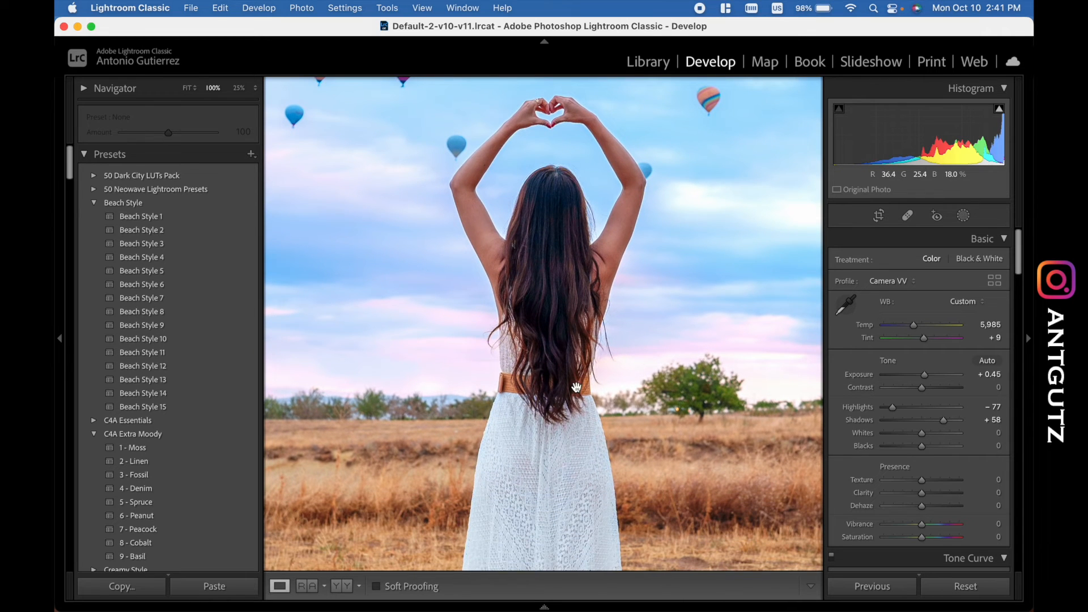
- Fit the whole photo in view and try raising the tone curve's Lights to +10, resetting the value to compare
drag(577, 388, 556, 611)
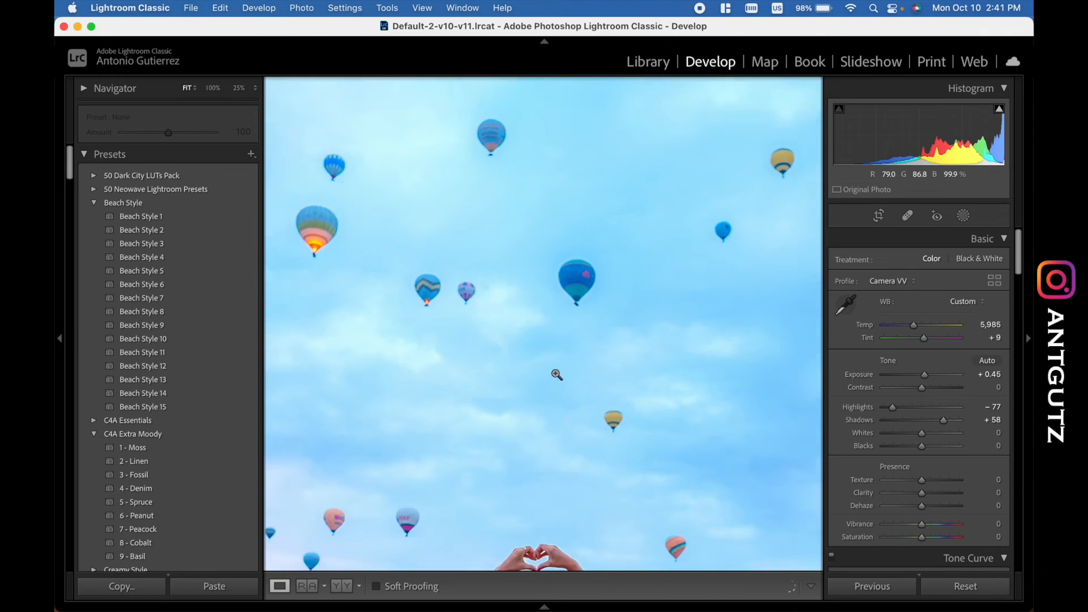
click(556, 375)
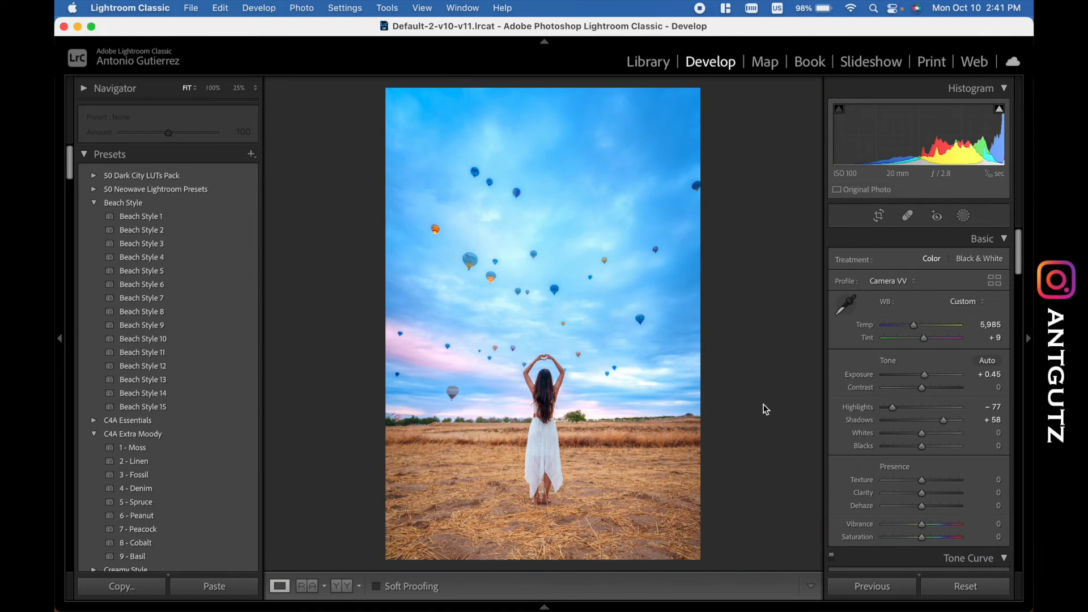
scroll(911, 341, down, 4)
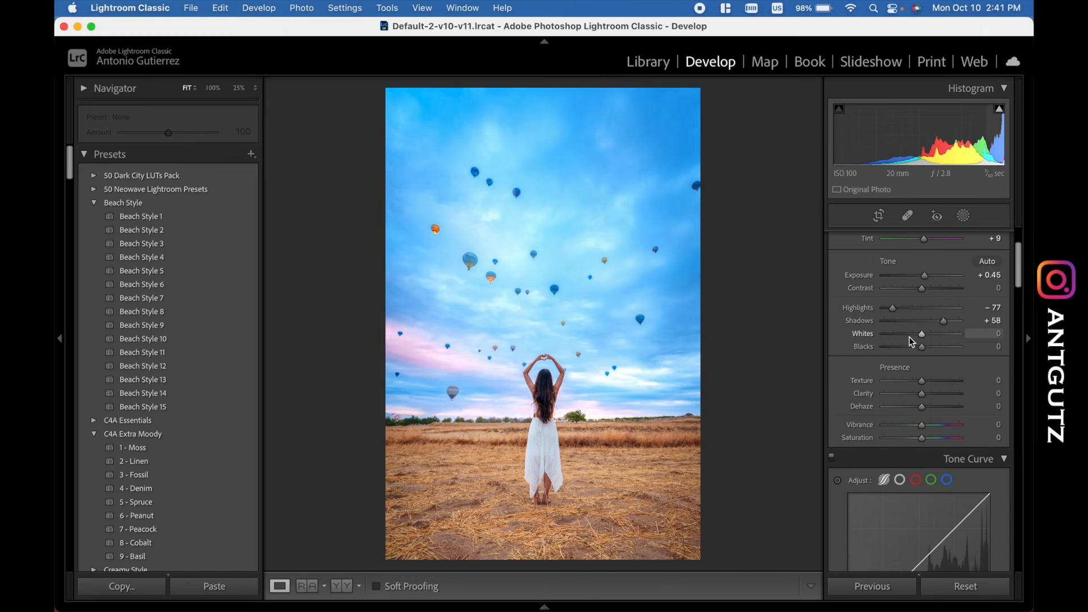
scroll(911, 341, down, 10)
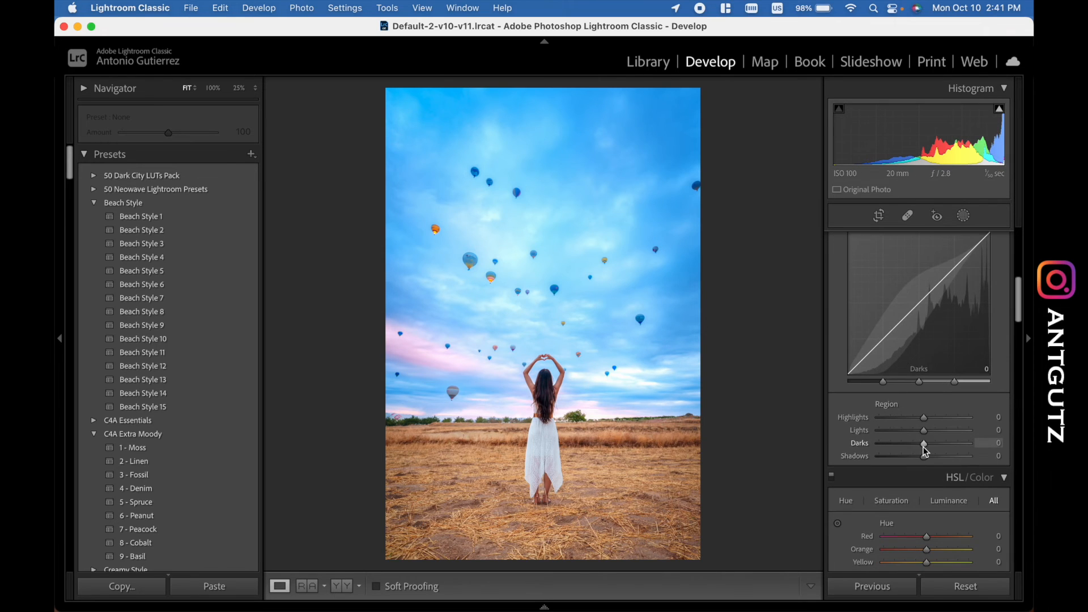
scroll(958, 400, up, 2)
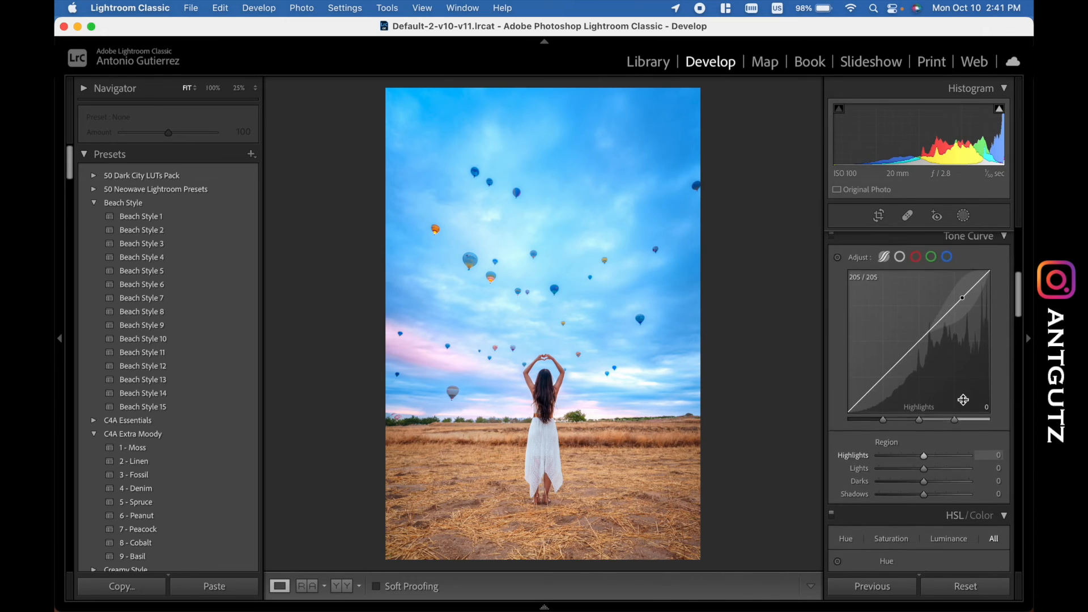
scroll(963, 400, down, 1)
drag(925, 461, 929, 462)
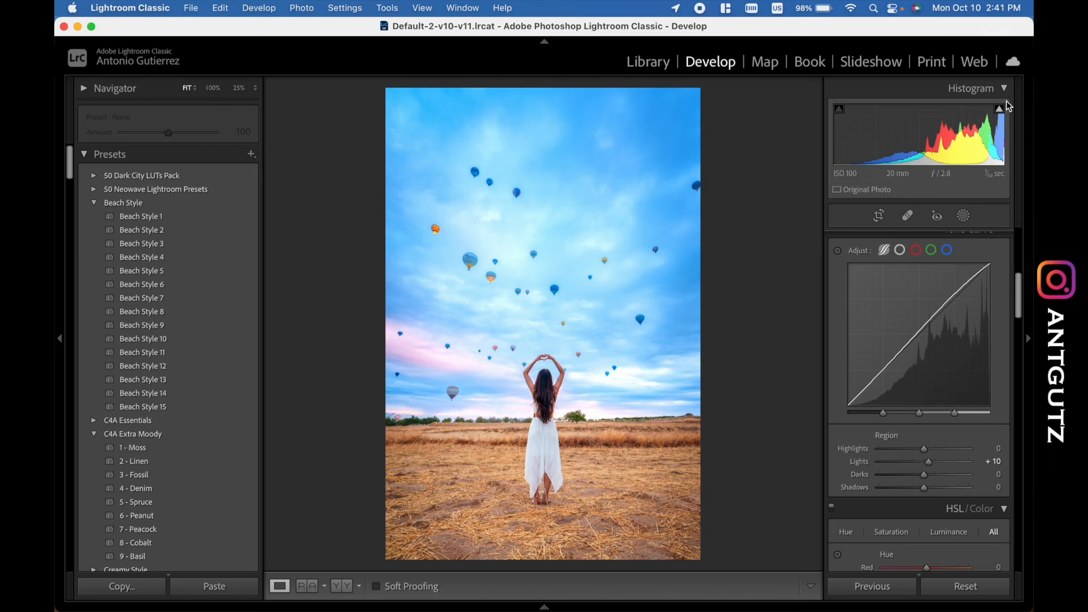
double_click(932, 464)
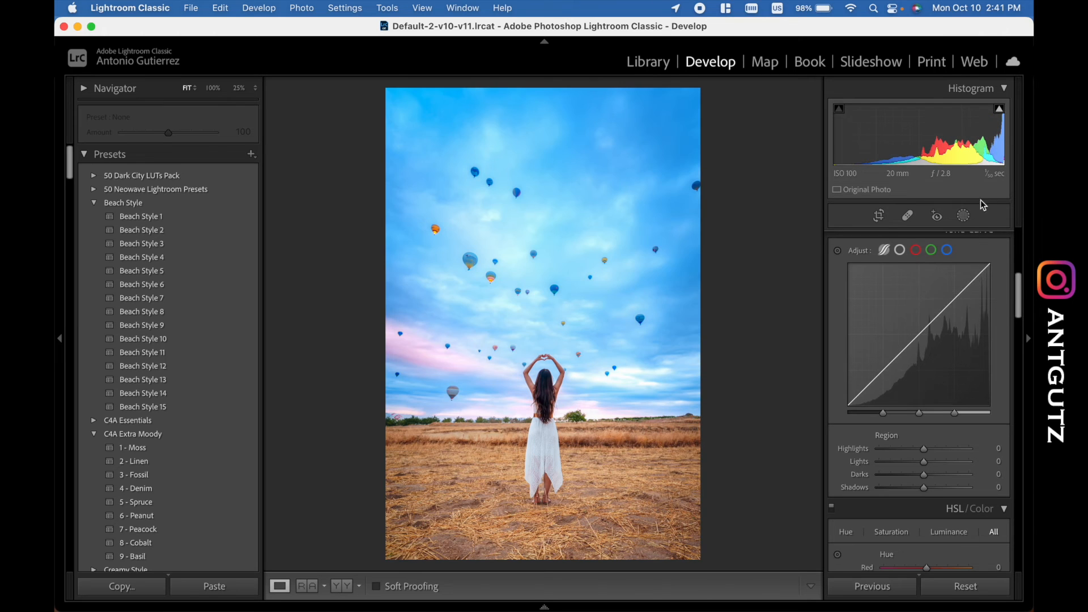
click(1005, 115)
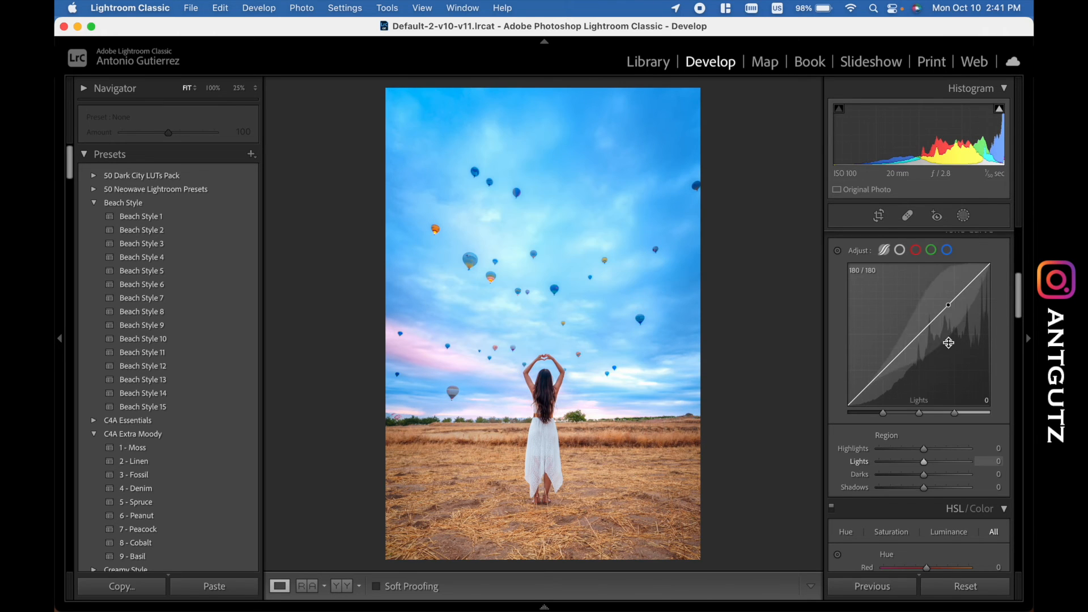
- Raise the tone curve's Lights to +10, and try a Darks adjustment before resetting it to 0
drag(926, 466, 930, 467)
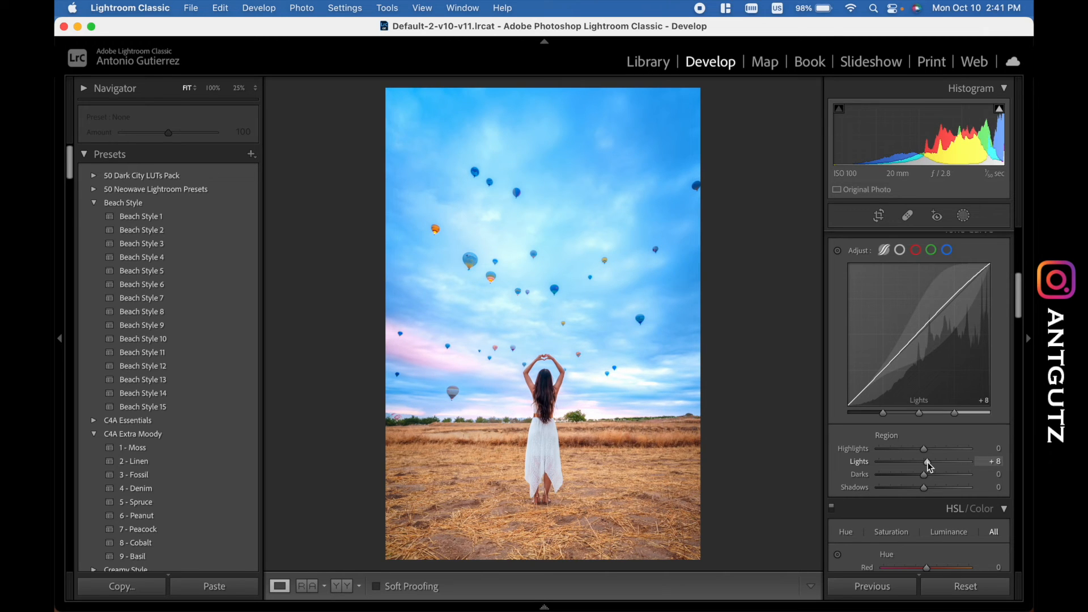
double_click(929, 467)
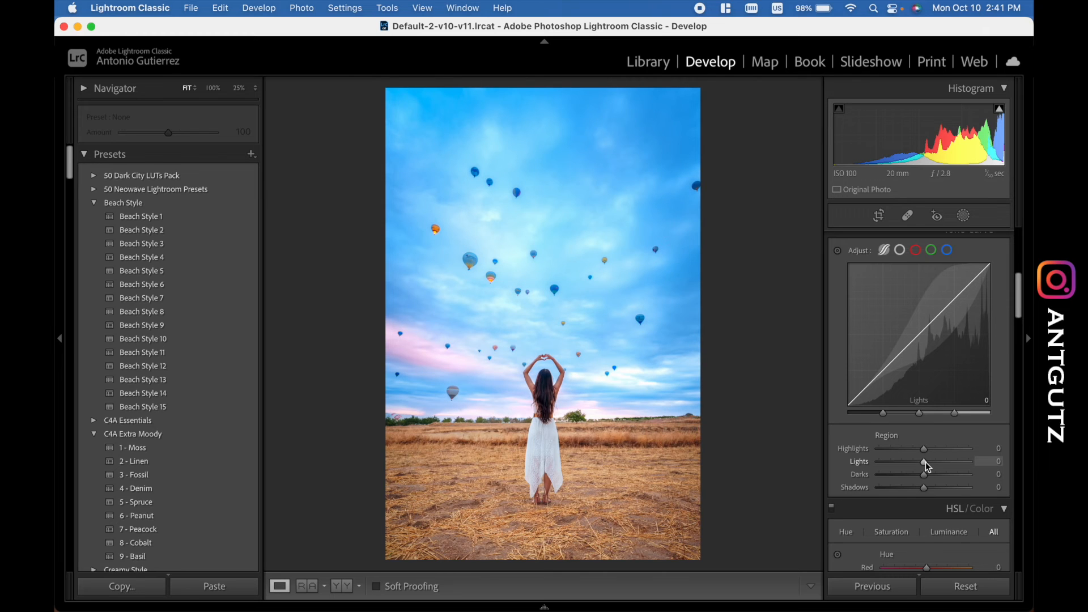
key(super+z)
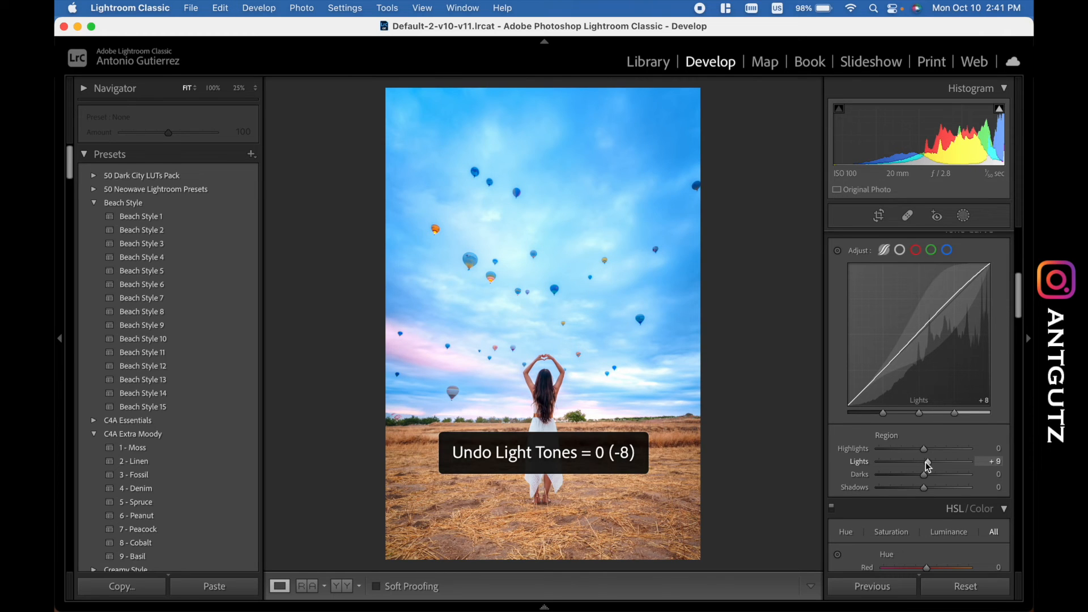
drag(925, 461, 918, 477)
double_click(918, 478)
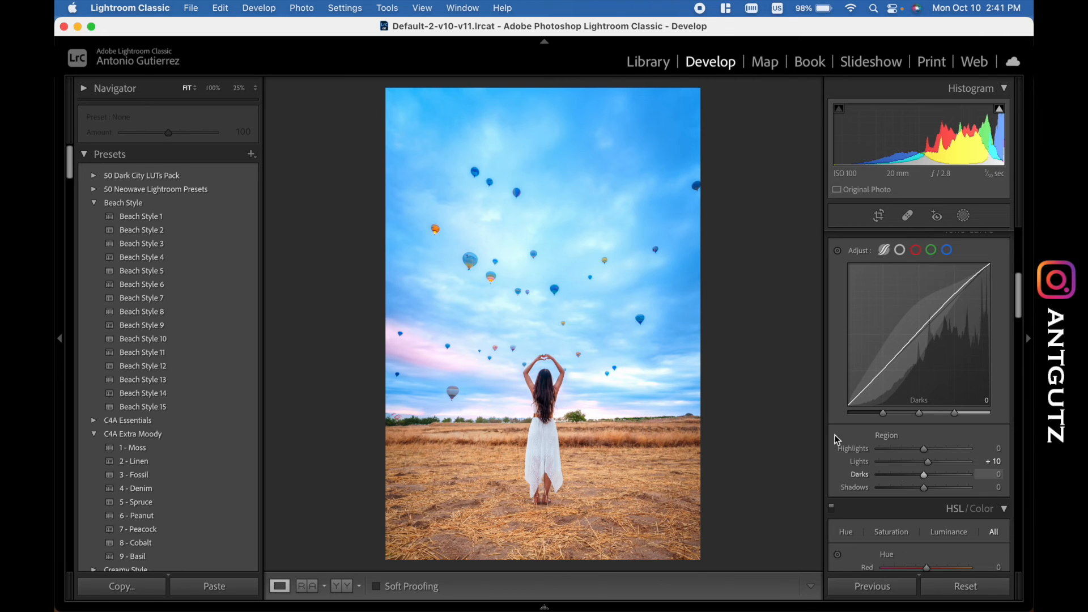
- Compare the edited balloon photo with its unedited original
key(backslash)
key(backslash)
key(backslash)
key(backslash)
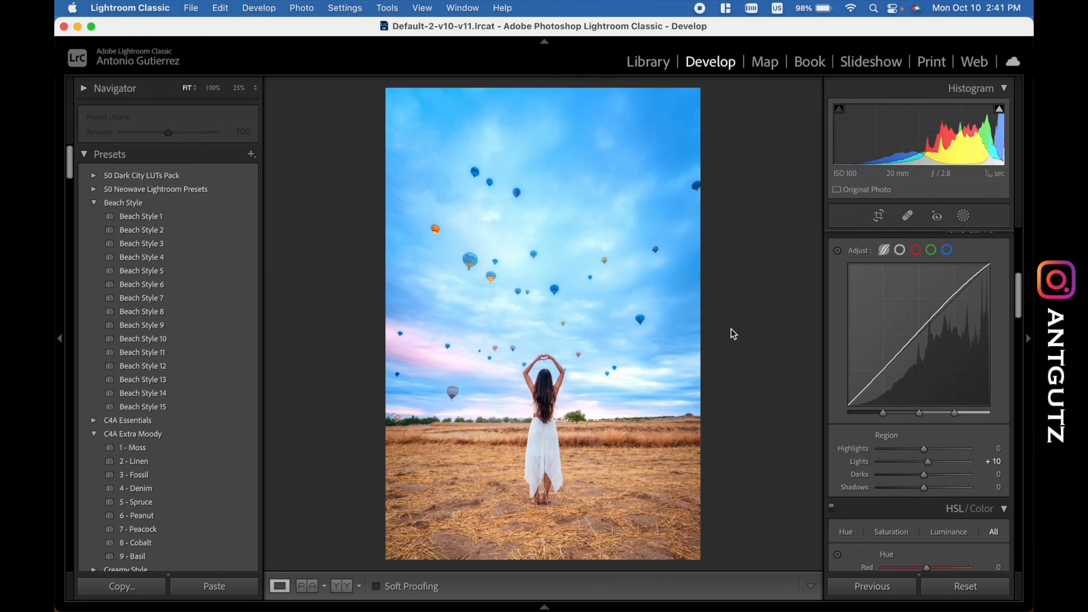
scroll(879, 321, up, 10)
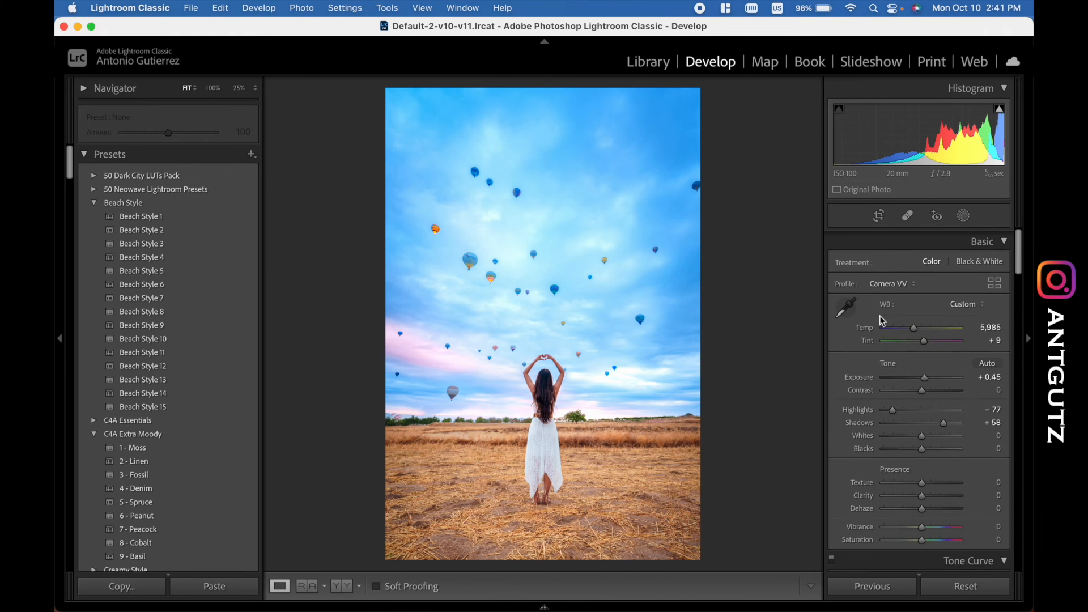